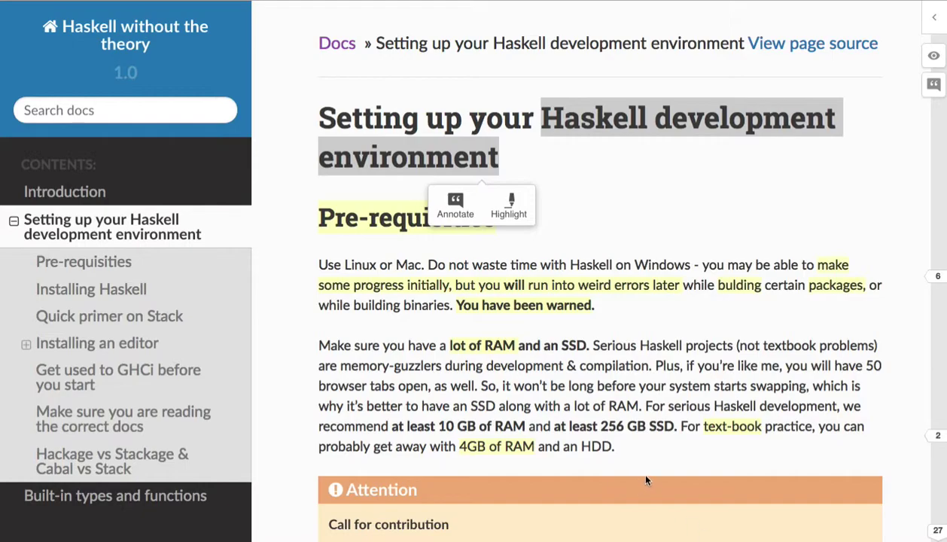
# Read the Haskell development environment guide from the pre-requisites through the section on installing an editor
pyautogui.click(555, 430)
pyautogui.scroll(-5, 567, 446)
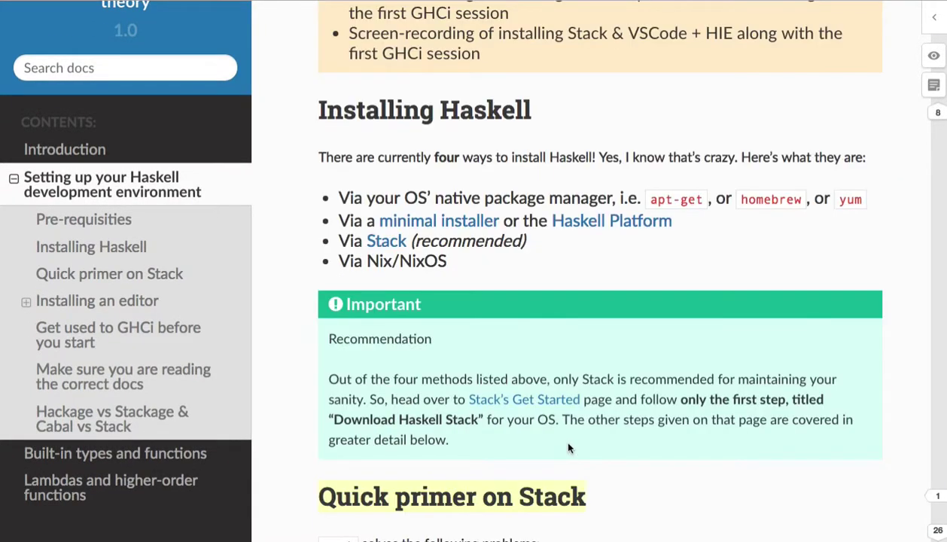
pyautogui.scroll(-7, 568, 448)
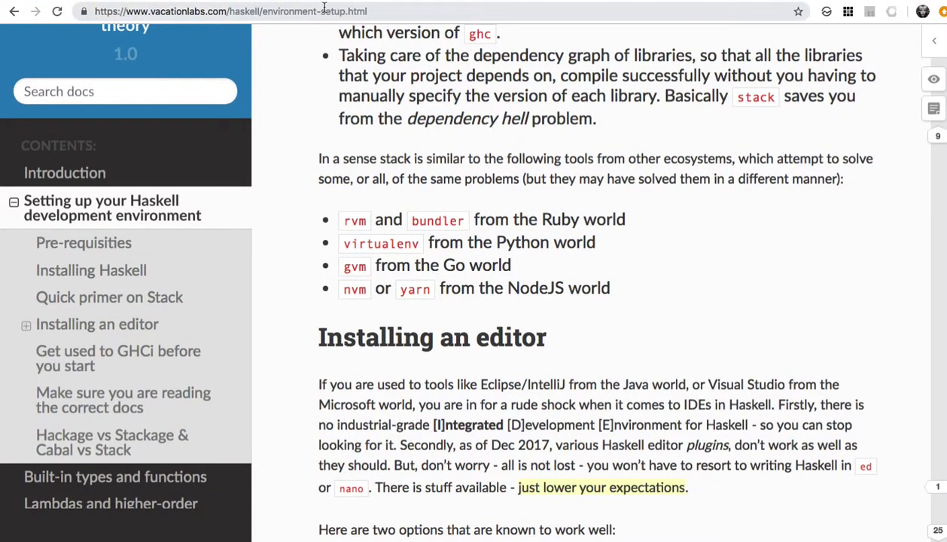
pyautogui.click(324, 9)
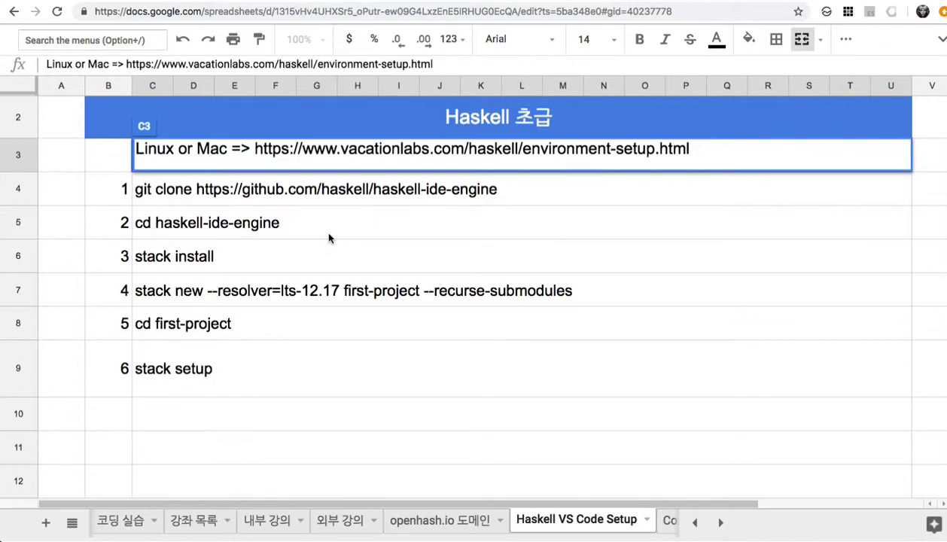
# Go to the Haskell VS Code Setup sheet, examine the setup commands, and highlight the guide's URL in the Linux or Mac row
pyautogui.moveTo(406, 108); pyautogui.dragTo(451, 402)
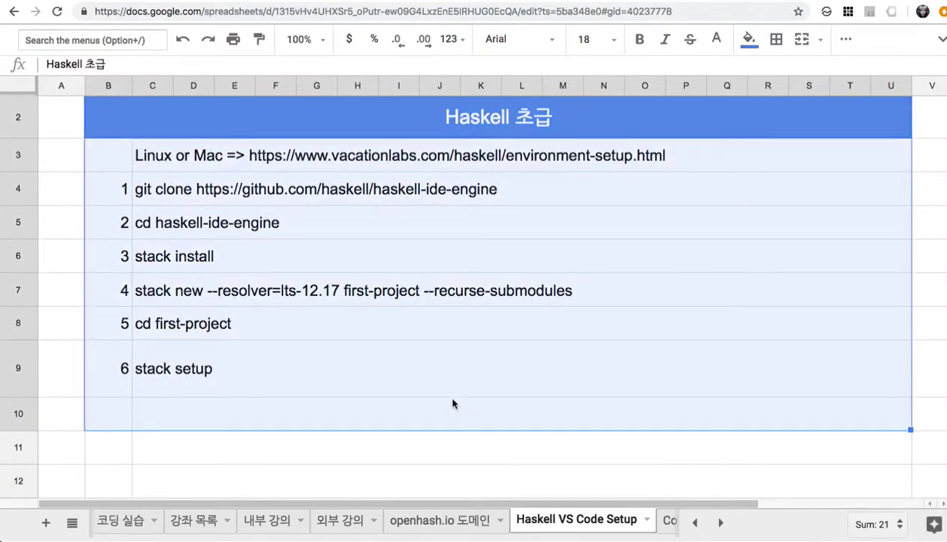
pyautogui.click(298, 159)
pyautogui.doubleClick(251, 155)
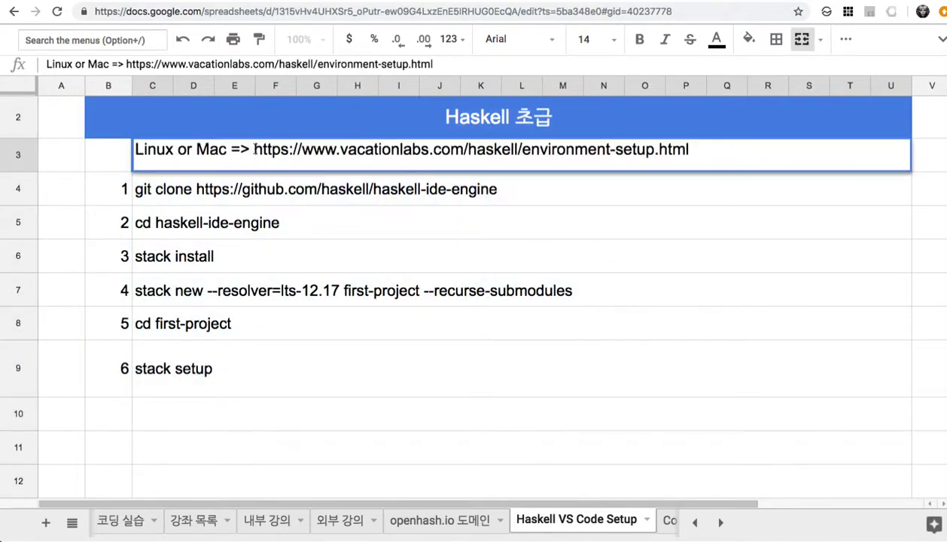
pyautogui.press('shift+super+Right')
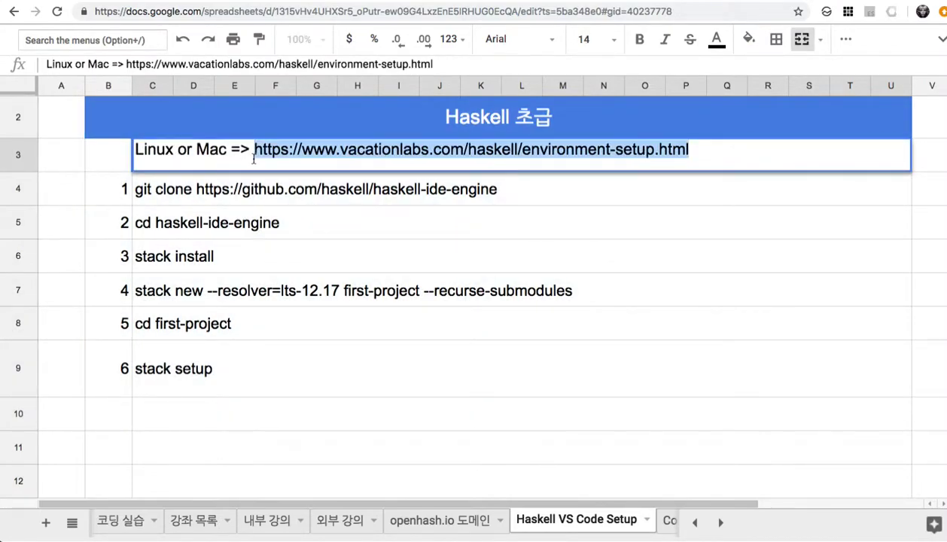
# Return to the environment setup guide and review its pre-requisites and the ways of installing Haskell
pyautogui.click(441, 1)
pyautogui.scroll(20, 502, 142)
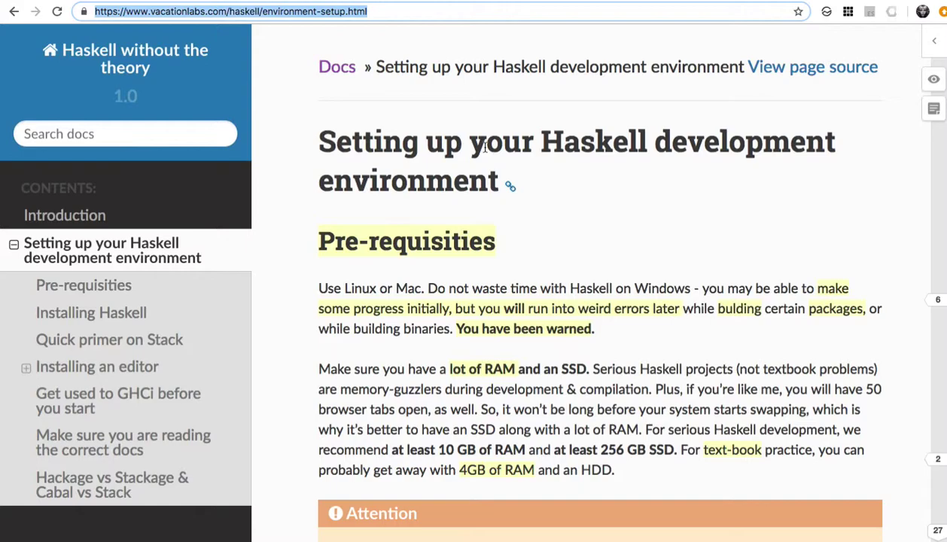
pyautogui.scroll(-6, 484, 147)
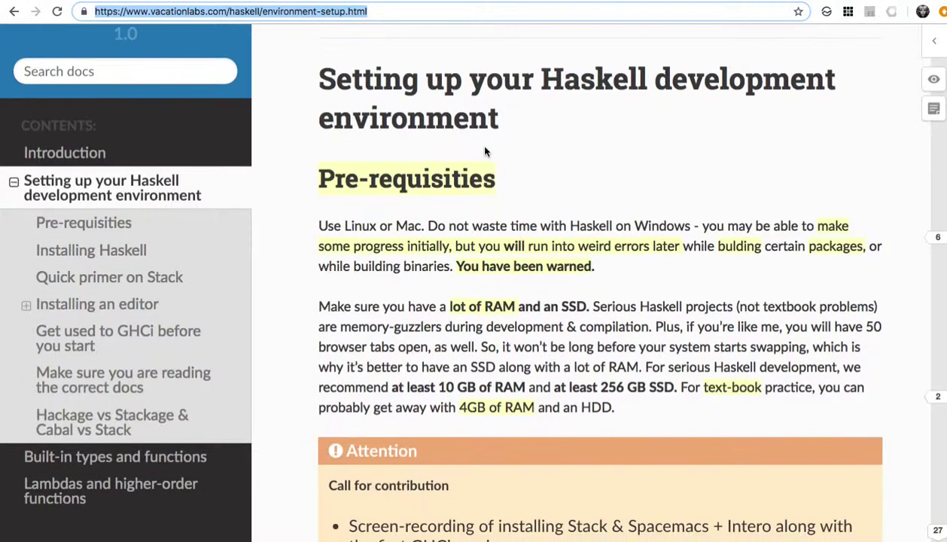
pyautogui.scroll(-8, 486, 150)
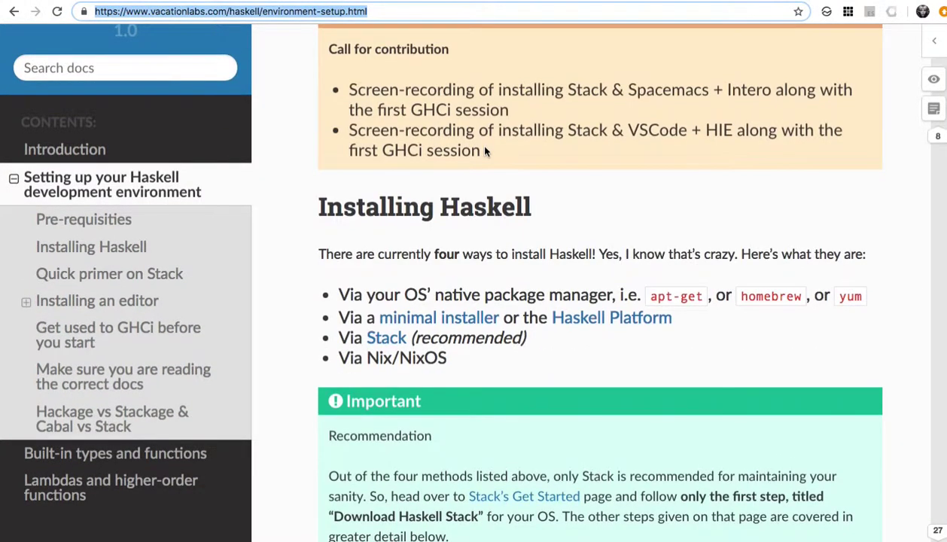
# Insert a row below the Linux or Mac row in the setup sheet and merge cells C4 through U4
pyautogui.click(148, 1)
pyautogui.click(171, 153)
pyautogui.moveTo(224, 152); pyautogui.dragTo(130, 153)
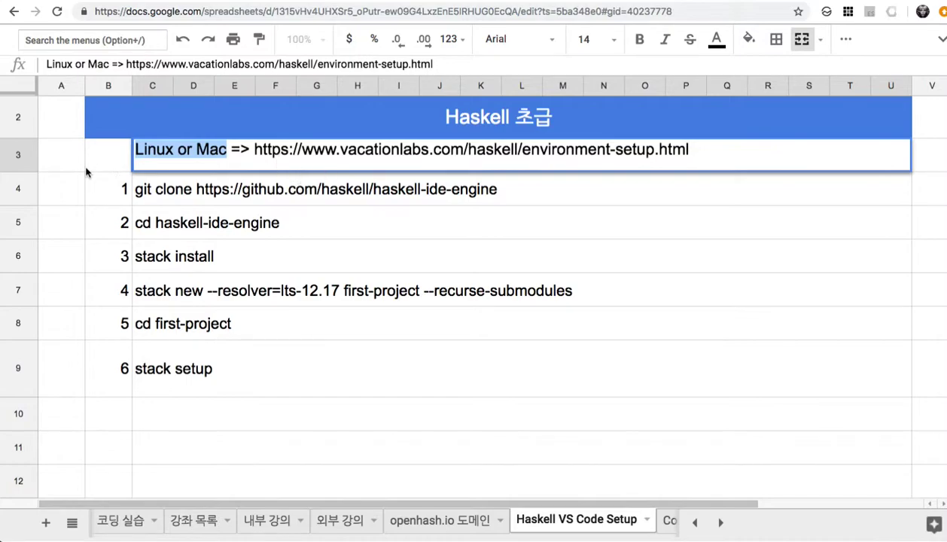
pyautogui.click(12, 155)
pyautogui.rightClick(14, 155)
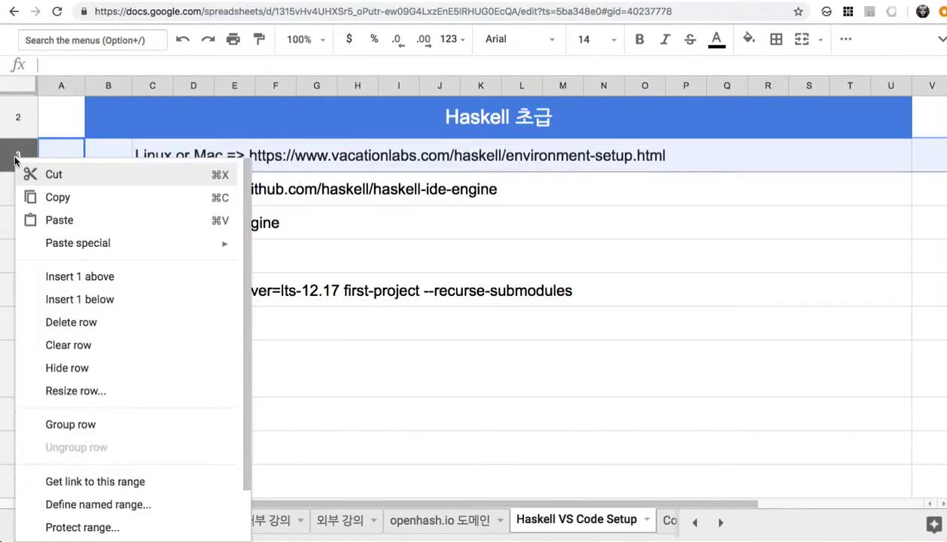
pyautogui.click(137, 299)
pyautogui.moveTo(152, 188); pyautogui.dragTo(589, 205)
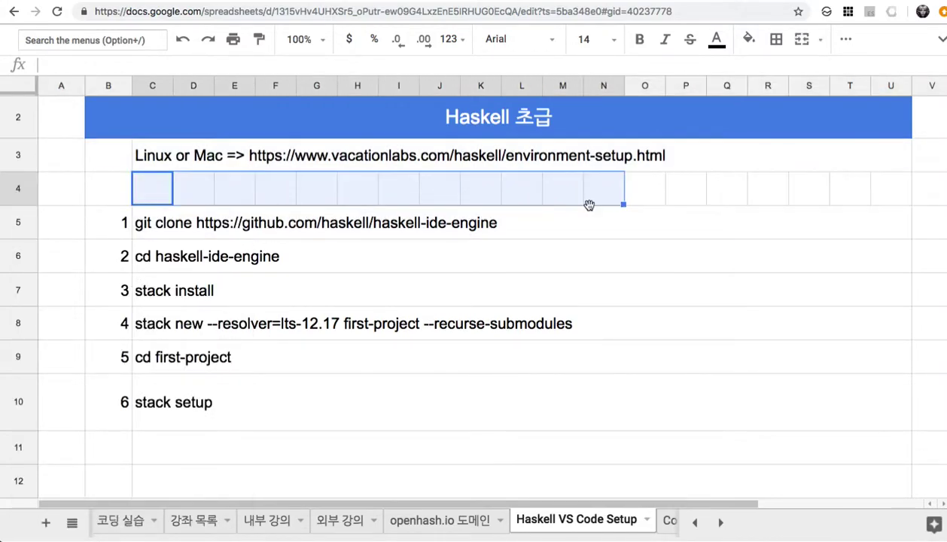
pyautogui.keyDown('shift'); pyautogui.click(884, 195); pyautogui.keyUp('shift')
pyautogui.click(802, 39)
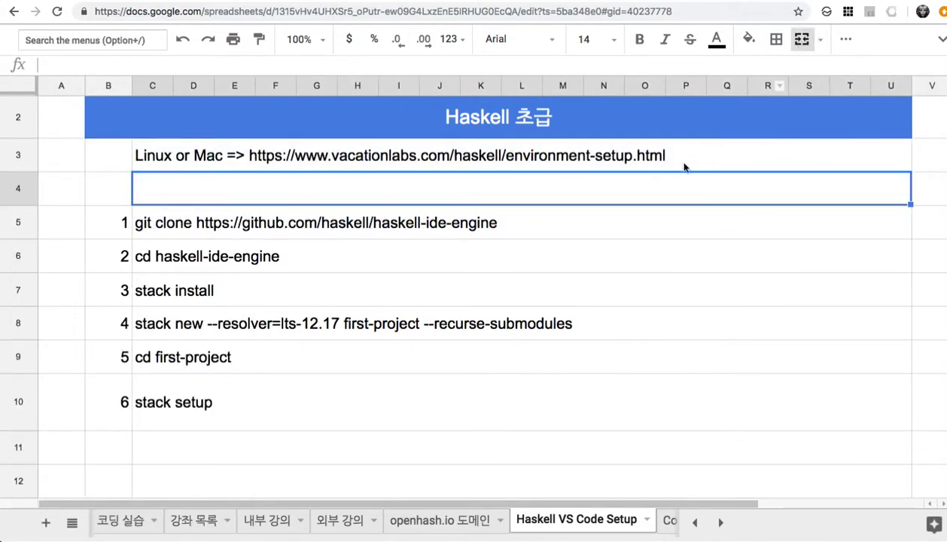
# Enter "Google Cloud => Linux Virtule Machine => 12개월 무료" in the merged cell of row 4
pyautogui.doubleClick(687, 187)
pyautogui.write('G')
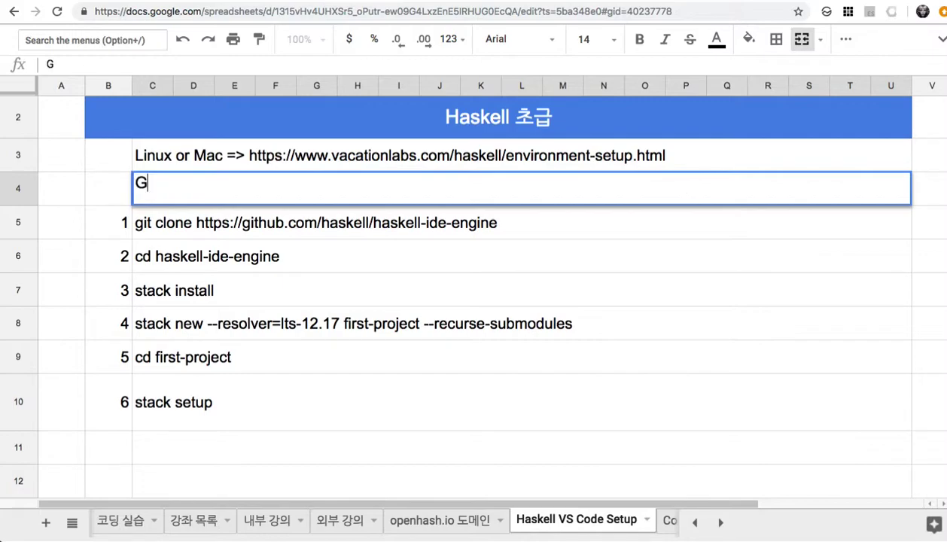
pyautogui.write('oogle ')
pyautogui.write('Crou')
pyautogui.press('BackSpace')
pyautogui.press('BackSpace')
pyautogui.press('BackSpace')
pyautogui.write('loud')
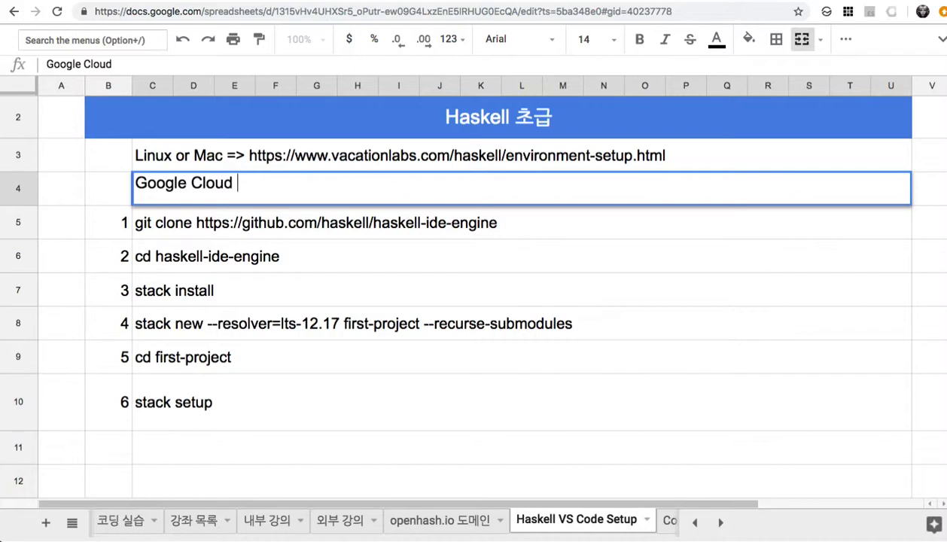
pyautogui.write(' => Linux Virtual')
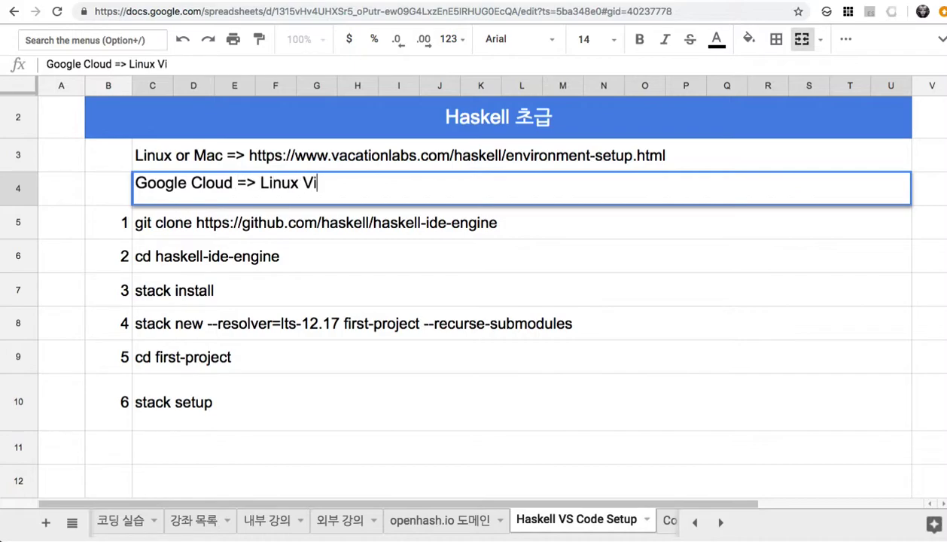
pyautogui.press('BackSpace')
pyautogui.press('BackSpace')
pyautogui.write('le Machine')
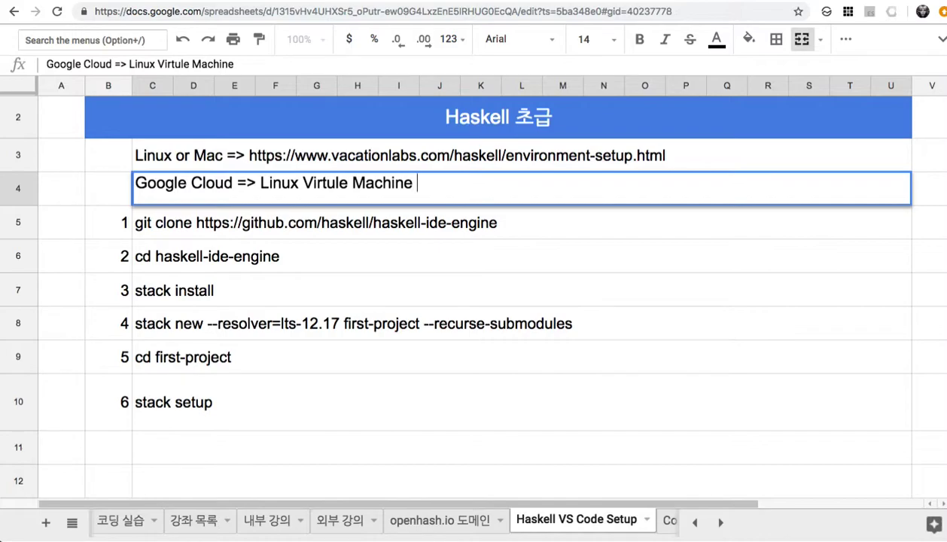
pyautogui.write(' => 12개월 무료')
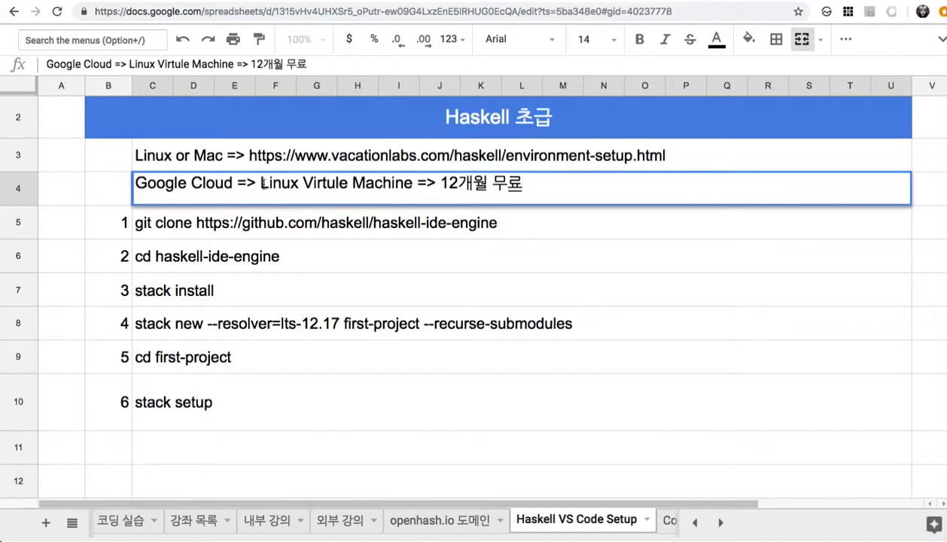
# Correct the misspelled word before "Machine" in the Google Cloud row to "Virtual"
pyautogui.moveTo(256, 183); pyautogui.dragTo(449, 187)
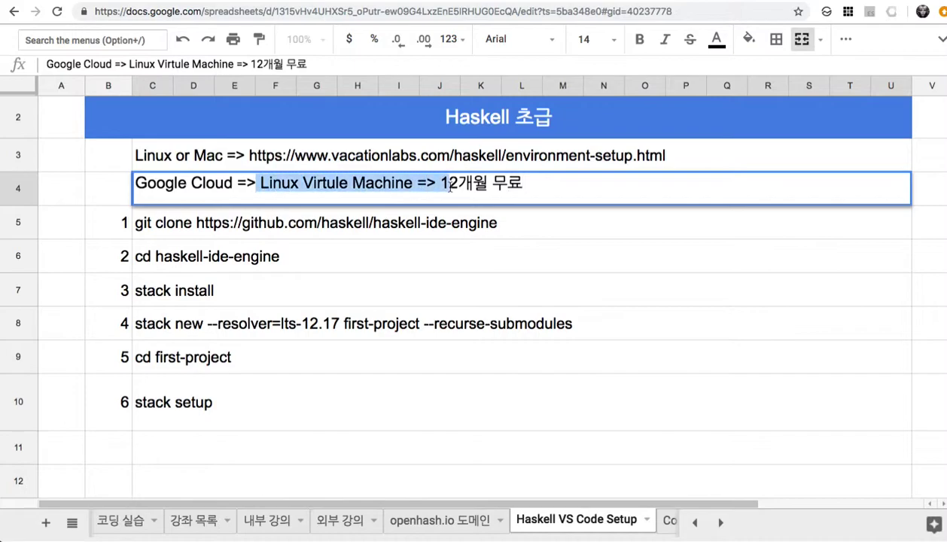
pyautogui.click(333, 186)
pyautogui.moveTo(335, 186); pyautogui.dragTo(346, 186)
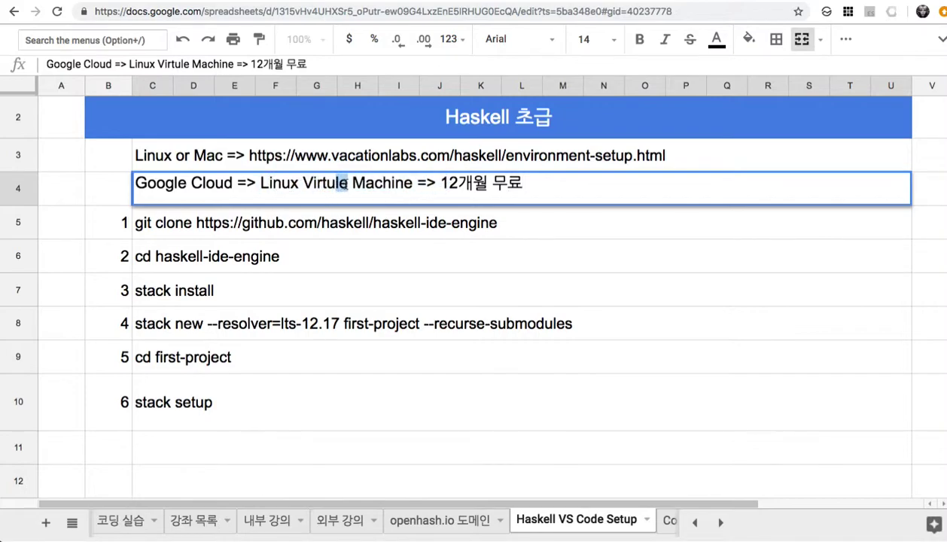
pyautogui.write('al')
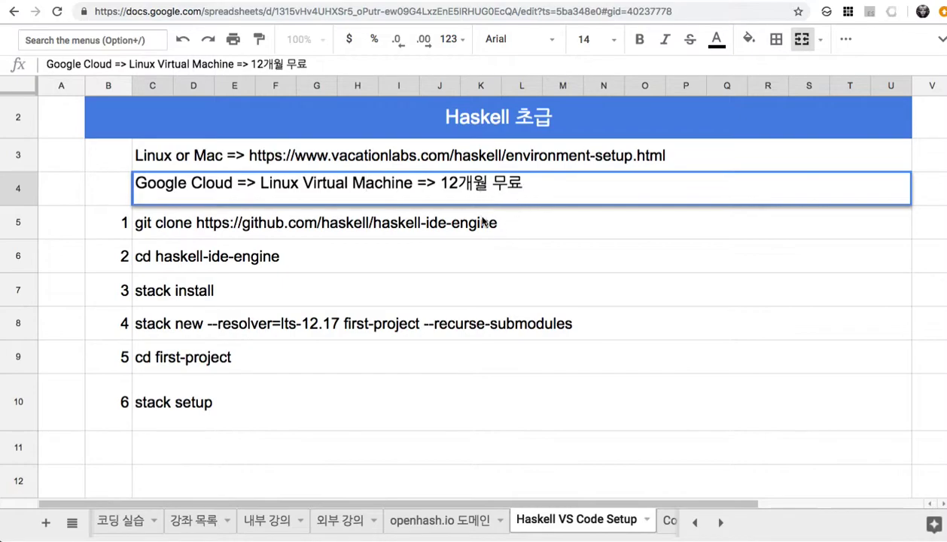
# Review the VSCode + HIE installation instructions in the environment setup guide, including the hie binary commands
pyautogui.click(443, 0)
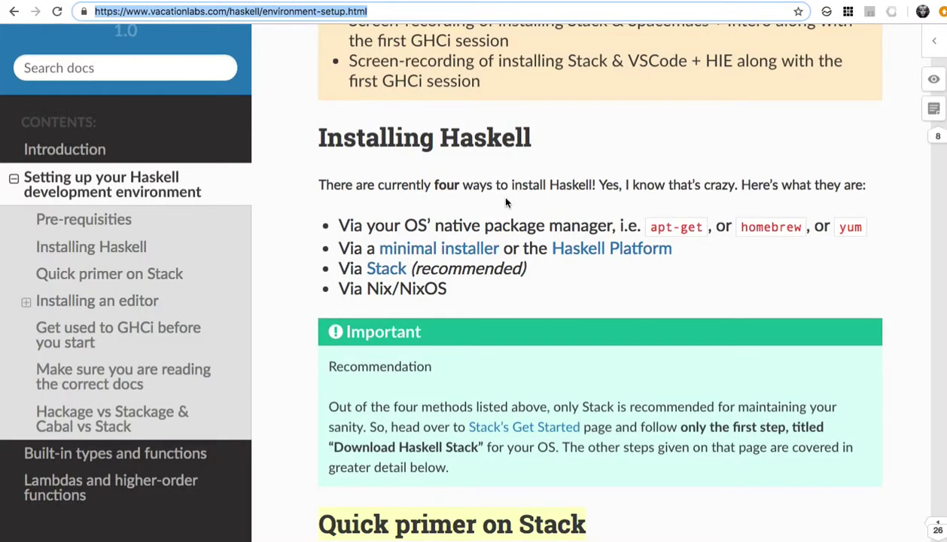
pyautogui.scroll(-2, 496, 192)
pyautogui.scroll(-15, 504, 196)
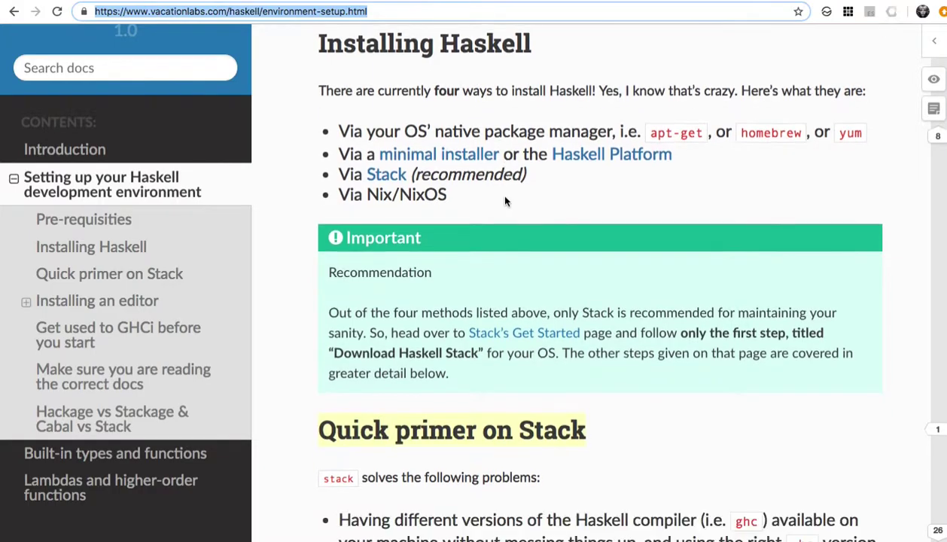
pyautogui.scroll(-10, 500, 195)
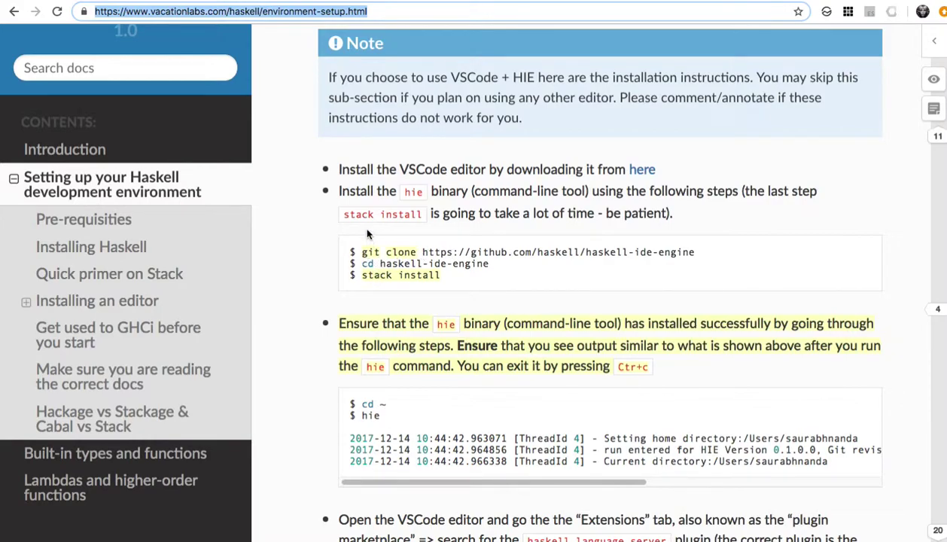
# Enter "Terminal => ~" in cell A5 of the setup sheet and merge it with A6
pyautogui.hotkey('ctrl', 'Tab')
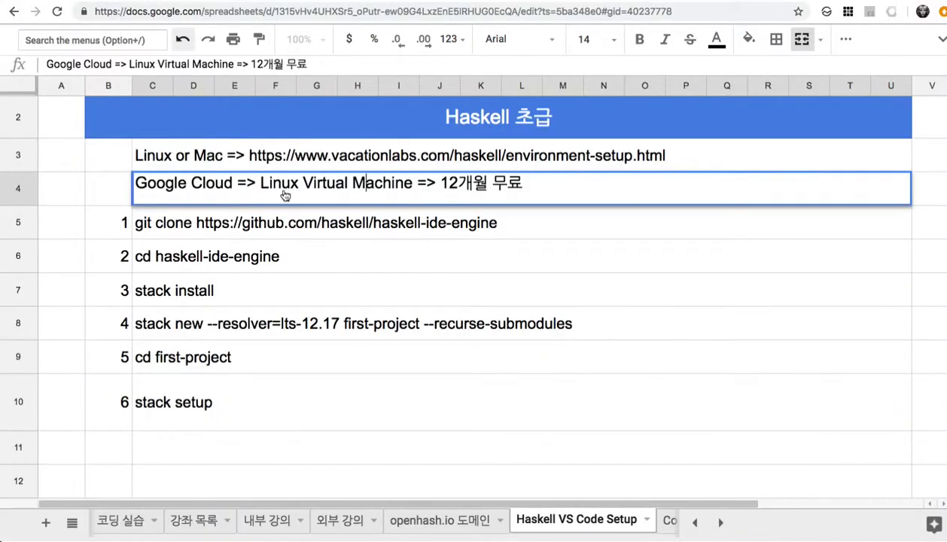
pyautogui.click(209, 228)
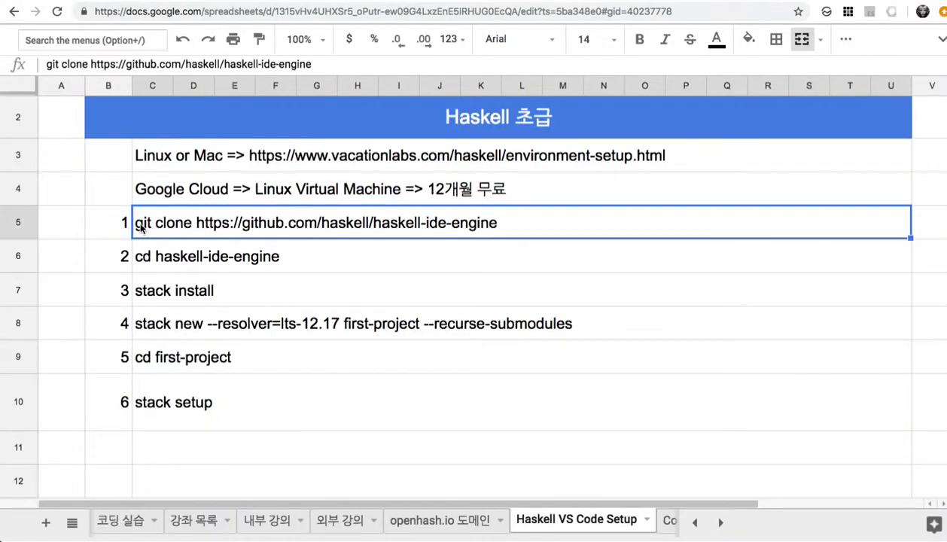
pyautogui.click(68, 227)
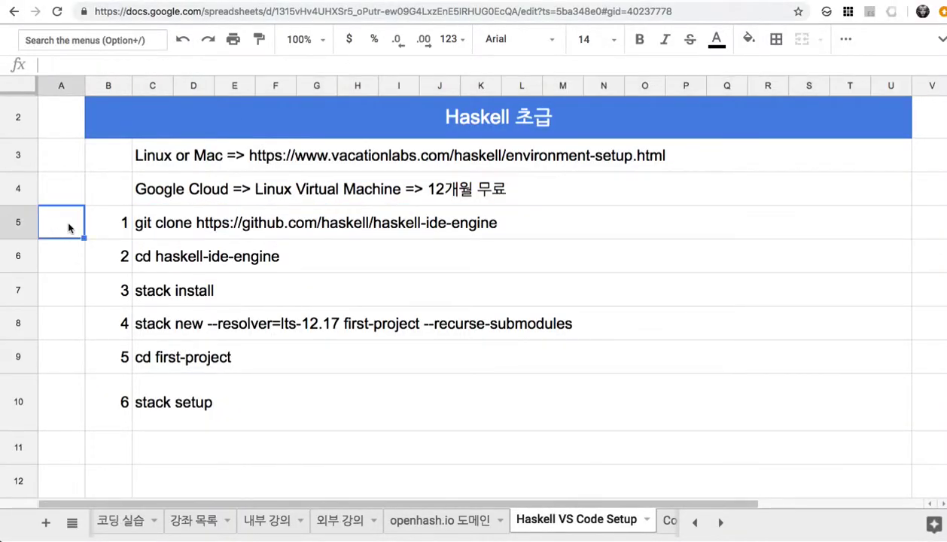
pyautogui.write('Tre')
pyautogui.press('BackSpace')
pyautogui.press('BackSpace')
pyautogui.write('ermina')
pyautogui.press('BackSpace')
pyautogui.write('inal')
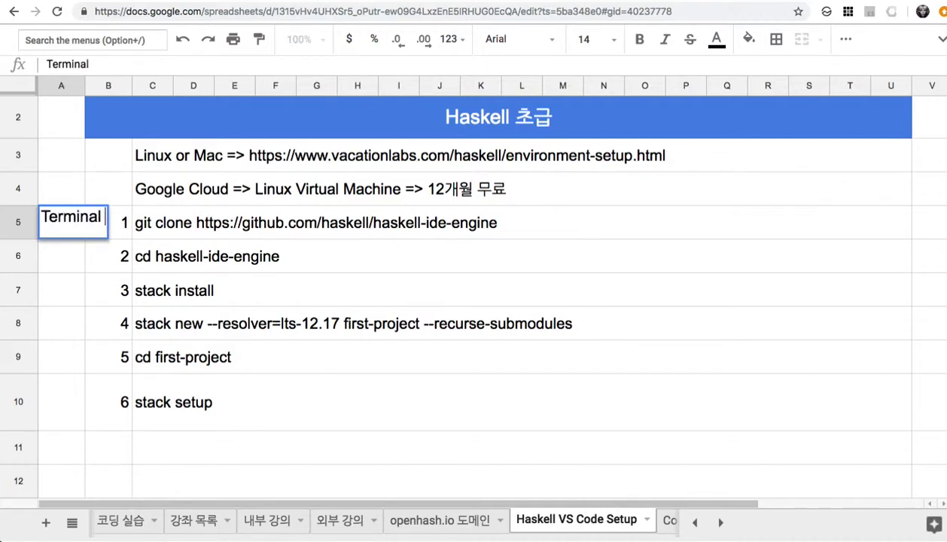
pyautogui.write(' => ~')
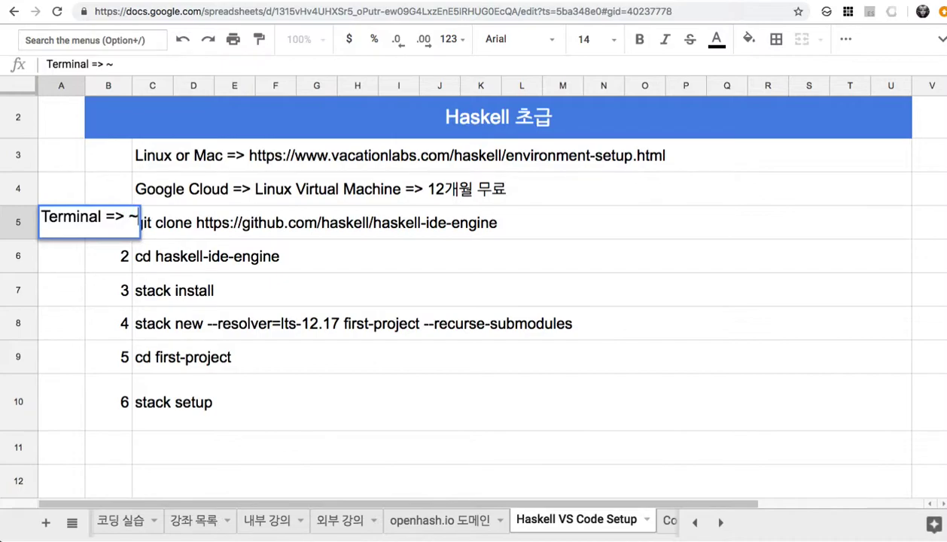
pyautogui.click(168, 234)
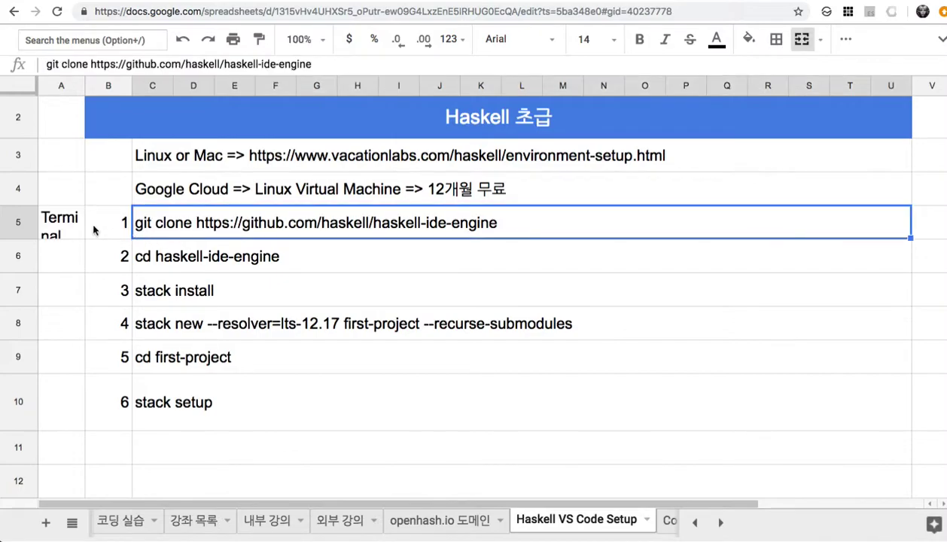
pyautogui.click(68, 235)
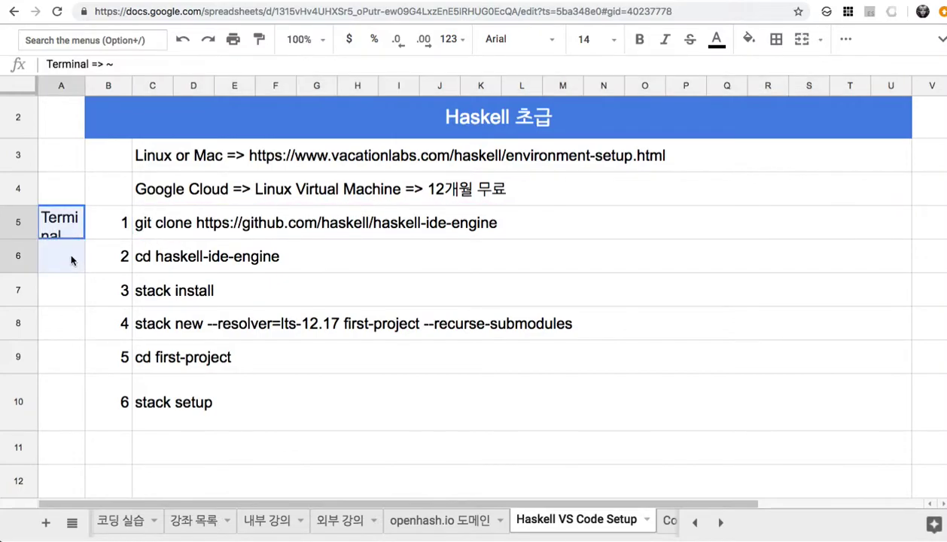
pyautogui.click(801, 38)
# Examine the first three setup commands, highlighting "haskell-ide-engine" in the git clone and cd rows and "install" in the stack row
pyautogui.doubleClick(200, 234)
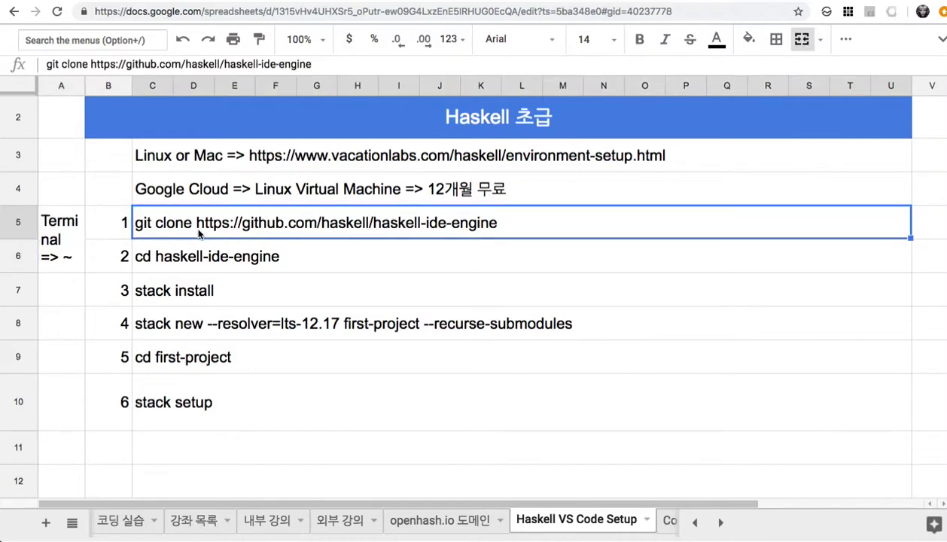
pyautogui.tripleClick(147, 219)
pyautogui.moveTo(383, 218); pyautogui.dragTo(517, 219)
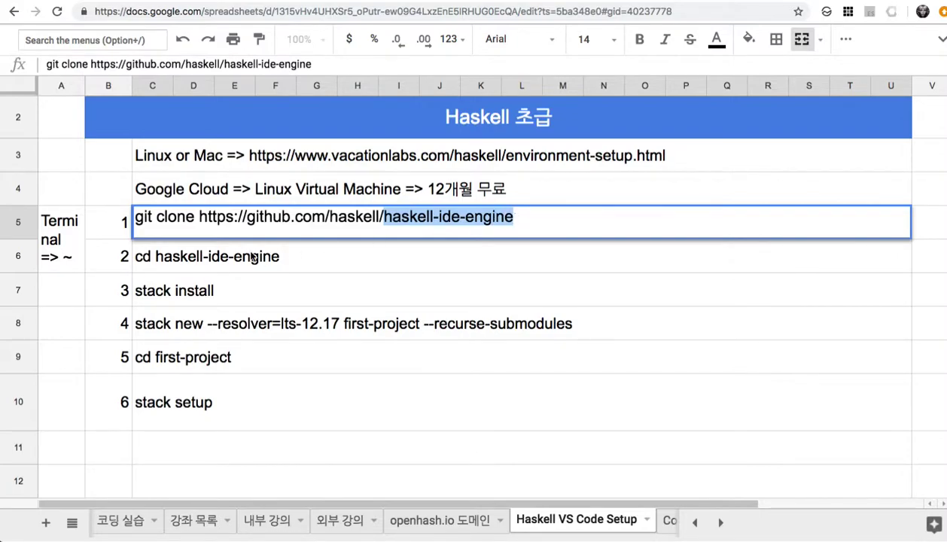
pyautogui.doubleClick(190, 256)
pyautogui.moveTo(156, 250); pyautogui.dragTo(315, 250)
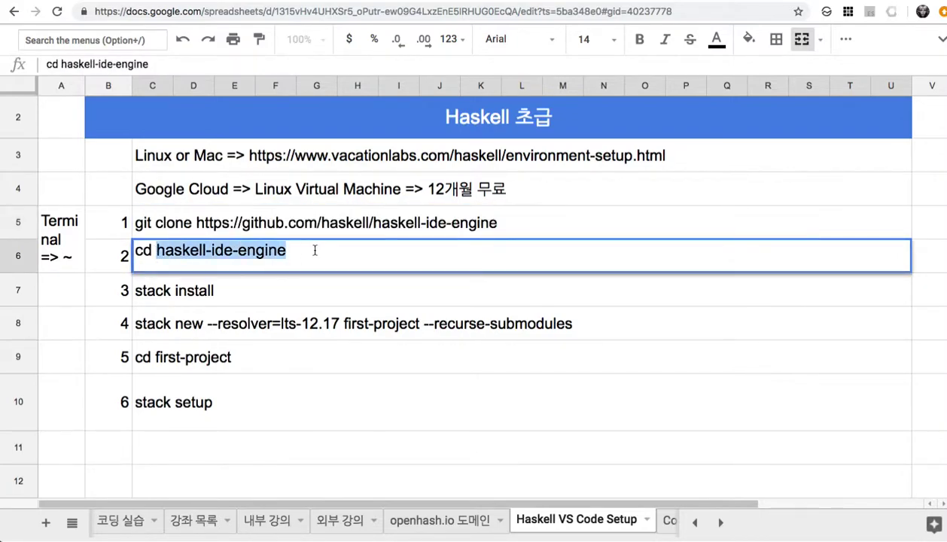
pyautogui.doubleClick(208, 298)
pyautogui.moveTo(176, 283); pyautogui.dragTo(307, 298)
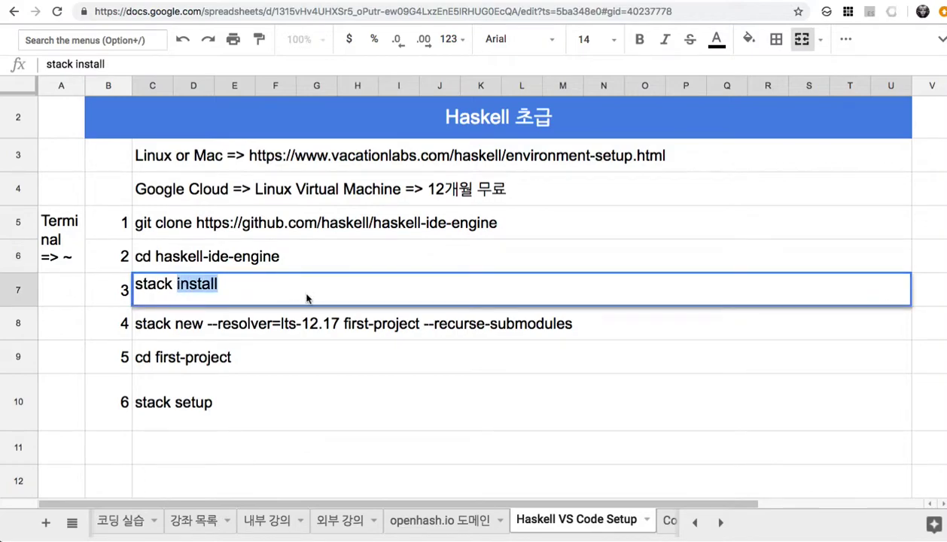
# Examine the cd and stack new commands in the setup sheet, highlighting "haskell-ide-engine" in row 6 and "first-project" in row 8
pyautogui.click(247, 235)
pyautogui.click(242, 260)
pyautogui.click(241, 278)
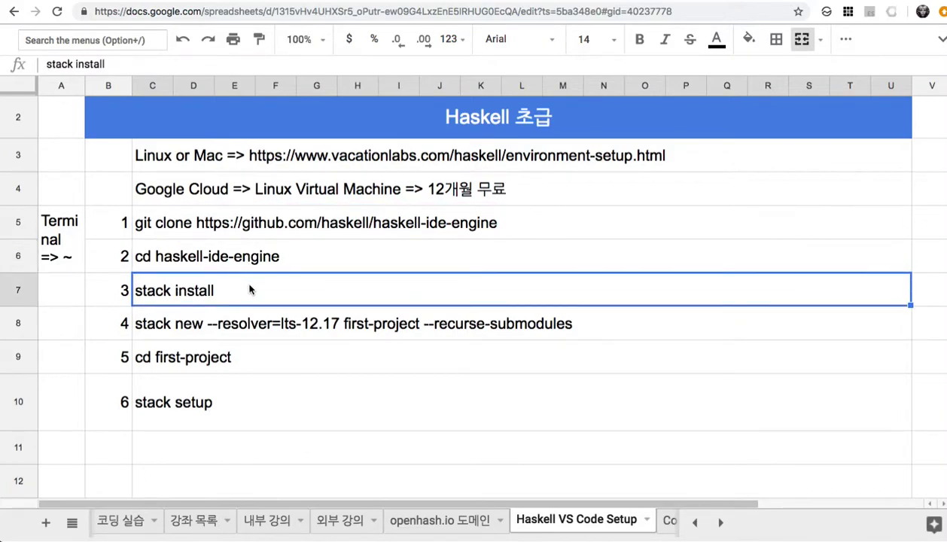
pyautogui.click(306, 328)
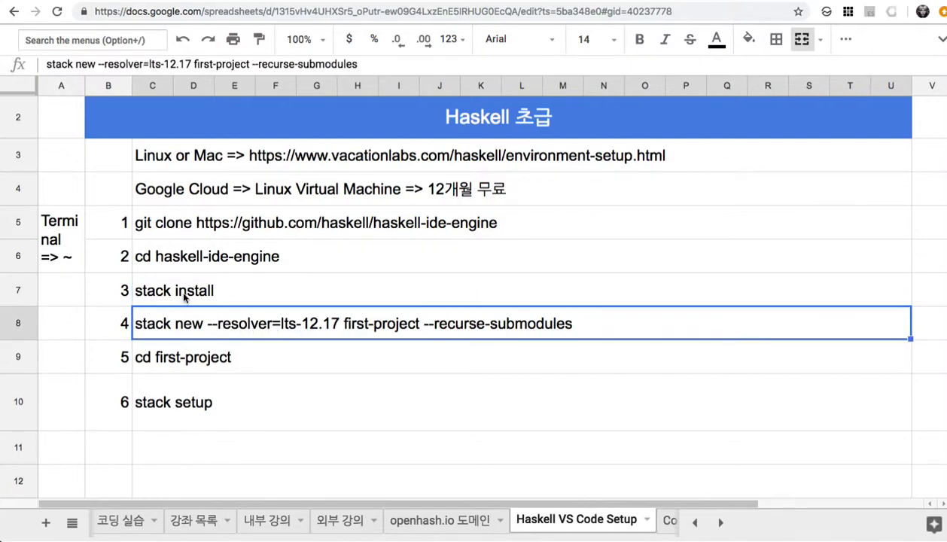
pyautogui.click(175, 269)
pyautogui.doubleClick(174, 269)
pyautogui.click(153, 250)
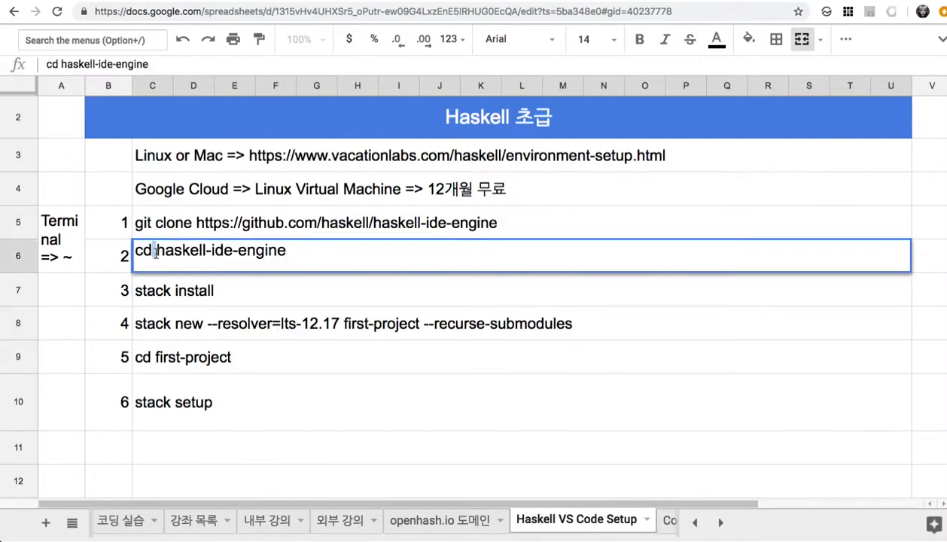
pyautogui.moveTo(153, 251); pyautogui.dragTo(287, 256)
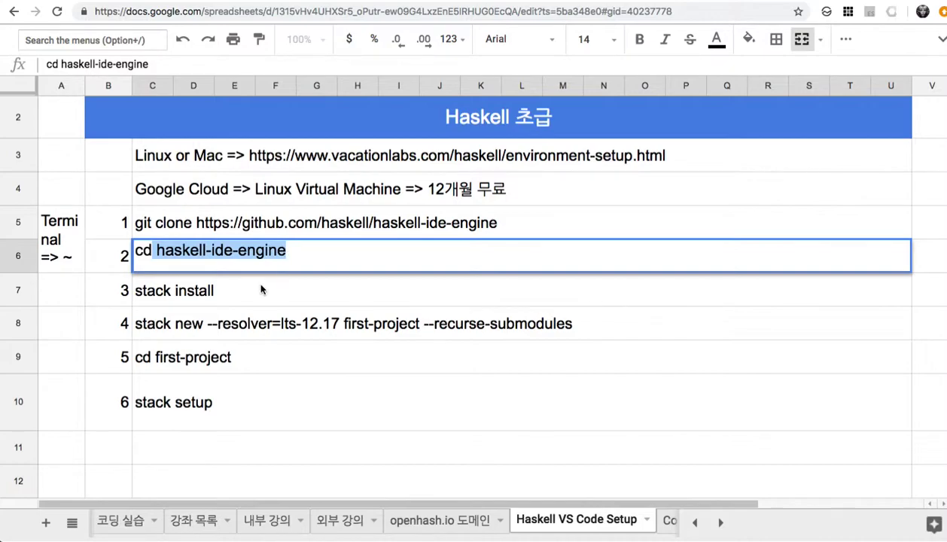
pyautogui.doubleClick(361, 329)
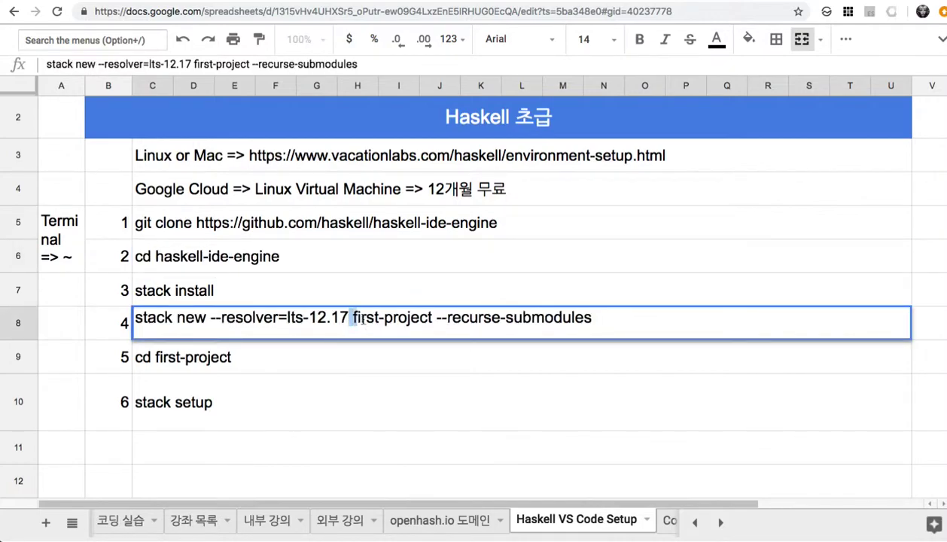
pyautogui.moveTo(349, 322); pyautogui.dragTo(432, 322)
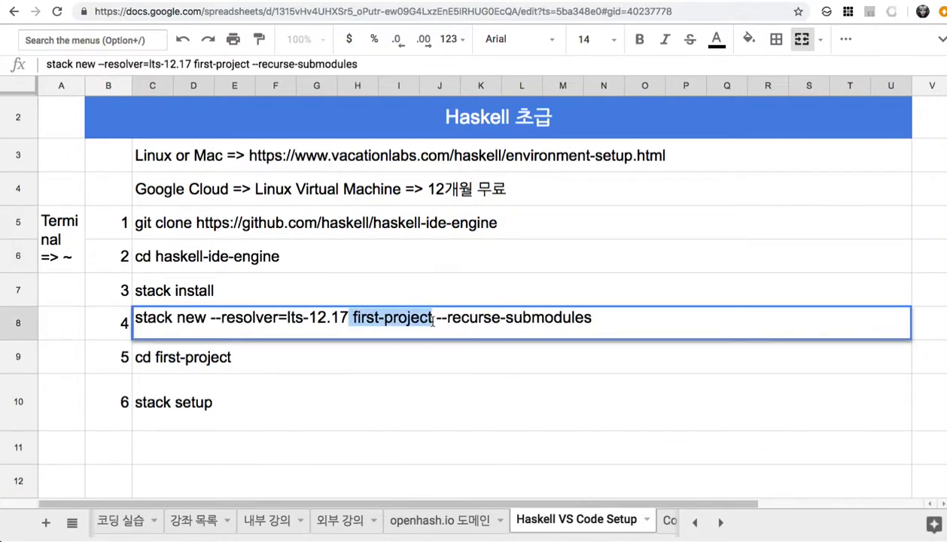
# Review the guide's "Get used to GHCi before you start" section, highlighting "first-project" in its project creation commands
pyautogui.click(431, 2)
pyautogui.scroll(-1, 416, 369)
pyautogui.scroll(-10, 417, 369)
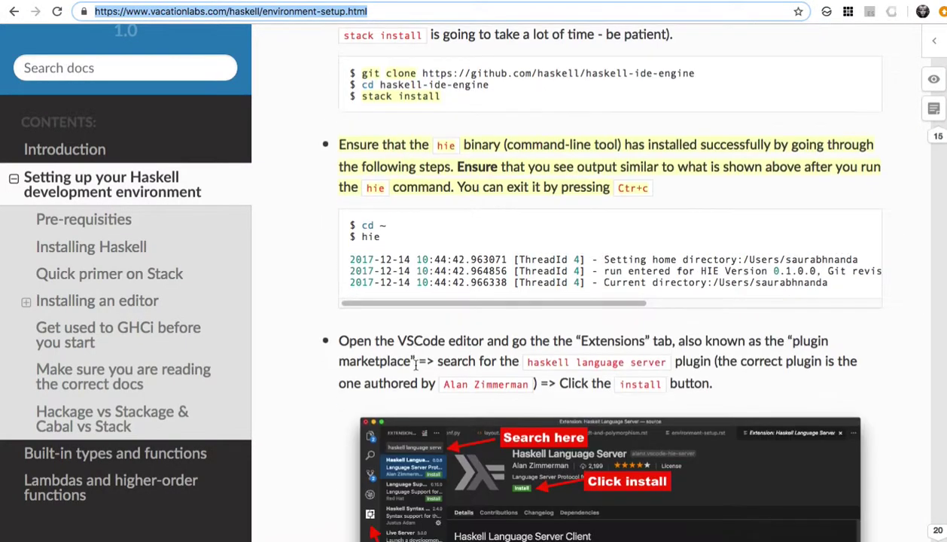
pyautogui.scroll(-7, 417, 364)
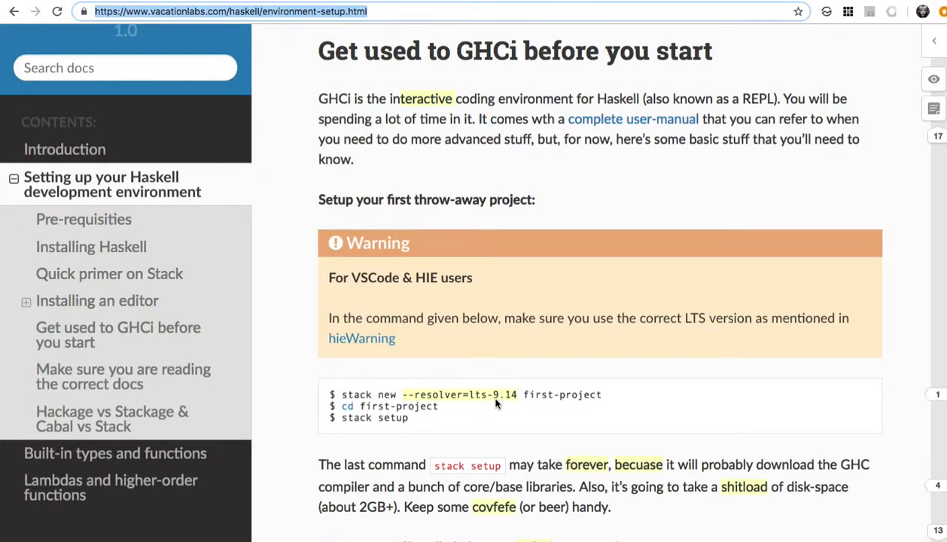
pyautogui.moveTo(525, 396)
pyautogui.mouseDown()
pyautogui.moveTo(570, 393)
pyautogui.moveTo(590, 407)
pyautogui.mouseUp()
pyautogui.click(441, 374)
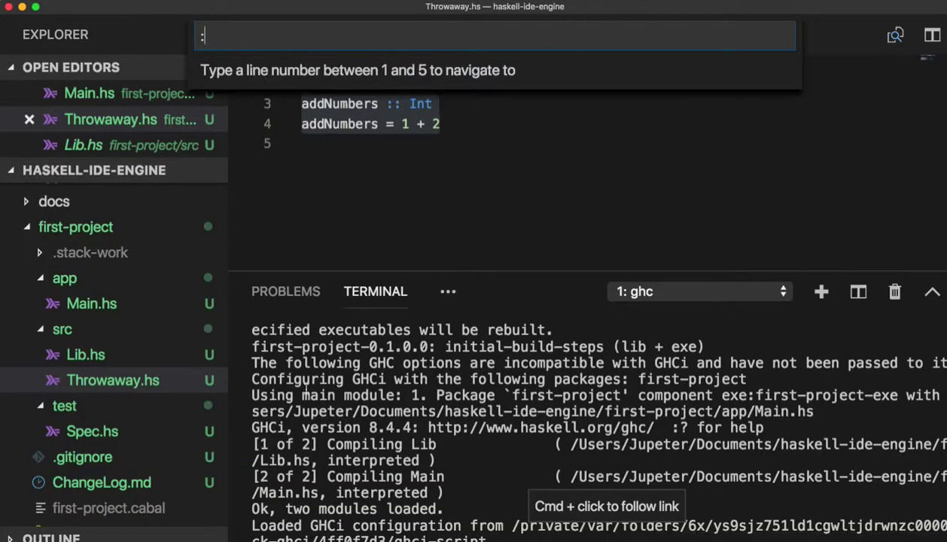
# Collapse the first-project and haskell-ide-engine folders in VS Code, and select the git clone and cd rows in the setup sheet
pyautogui.press('Escape')
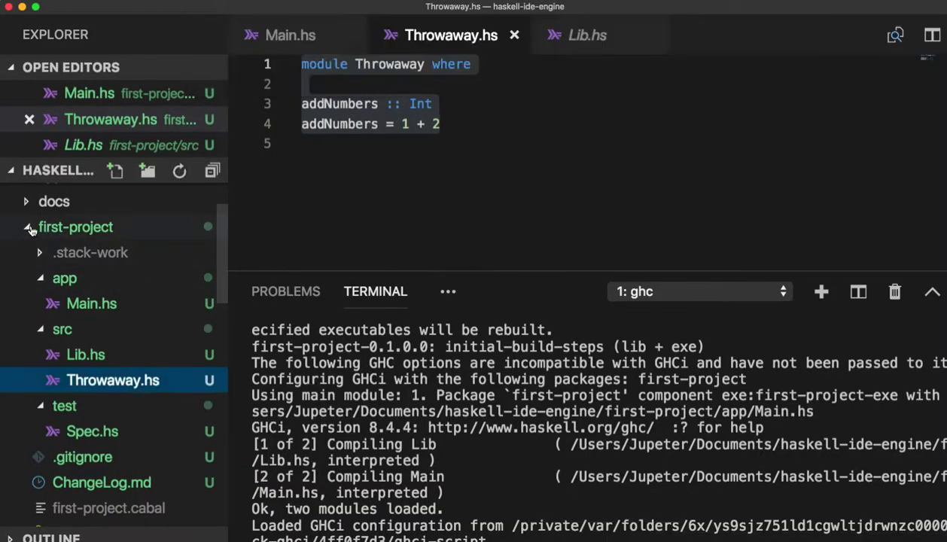
pyautogui.click(43, 228)
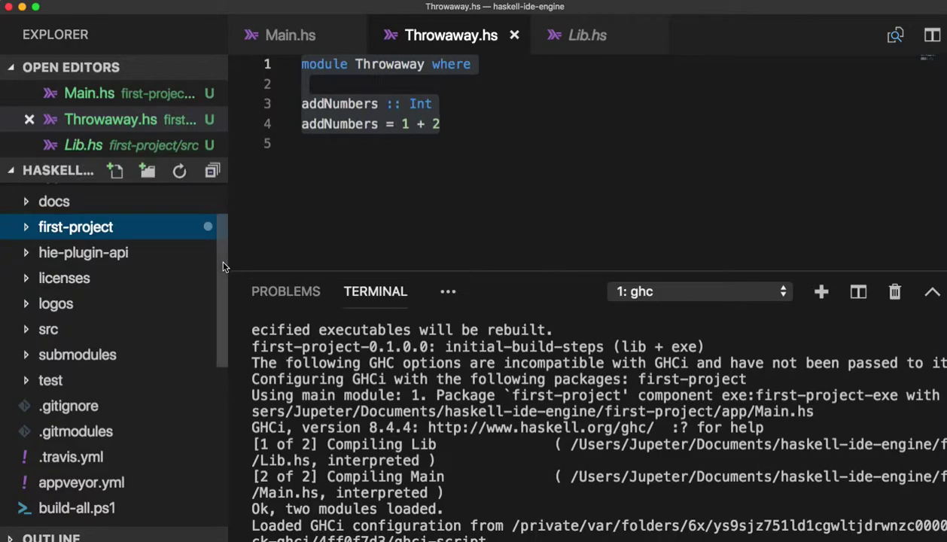
pyautogui.scroll(2, 113, 226)
pyautogui.click(55, 171)
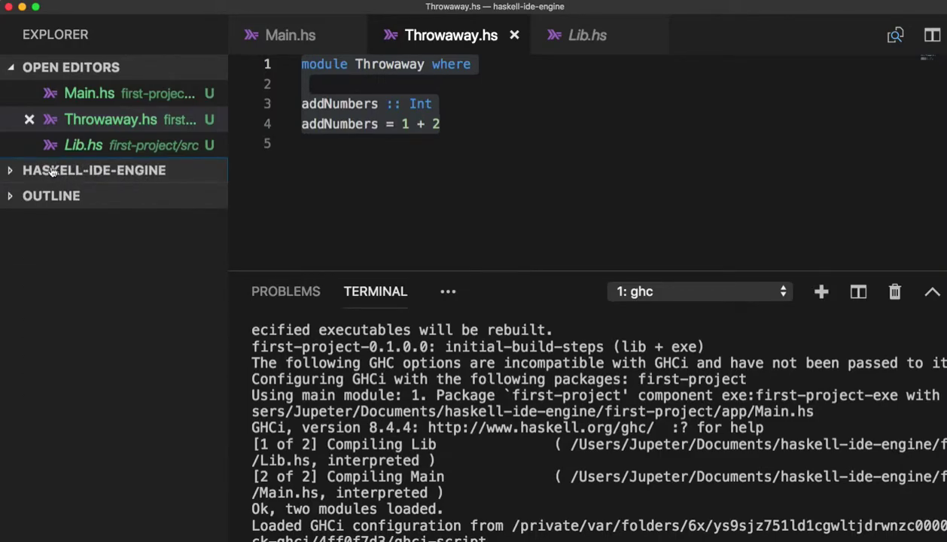
pyautogui.click(159, 4)
pyautogui.moveTo(243, 238); pyautogui.dragTo(256, 263)
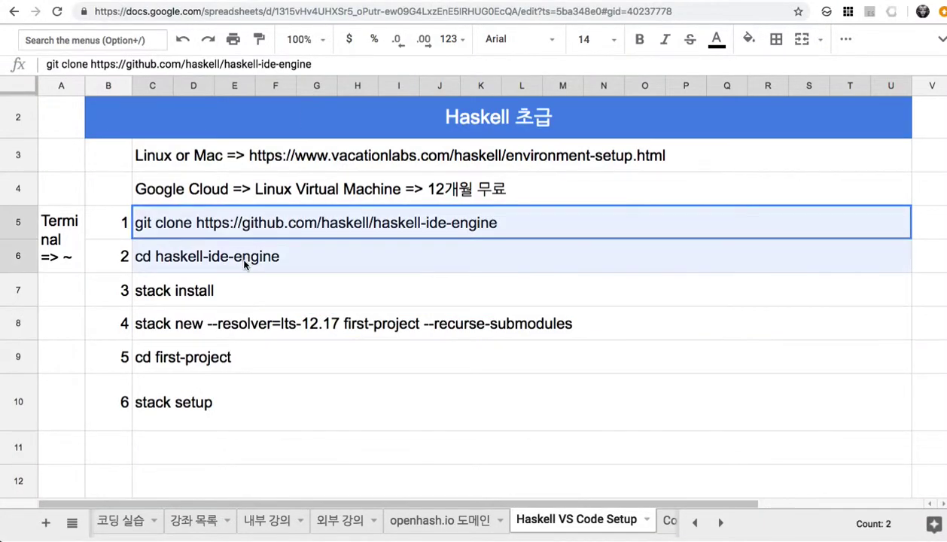
# Expand haskell-ide-engine in VS Code, open its stack.yaml, and highlight the version number 12.17 on the resolver line
pyautogui.press('super+Tab')
pyautogui.hotkey('ctrl', 'g')
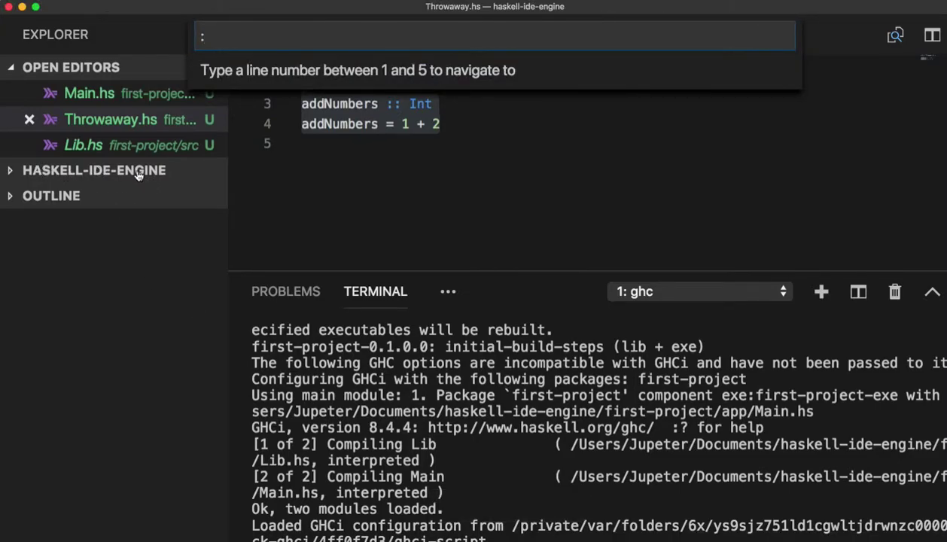
pyautogui.click(32, 174)
pyautogui.moveTo(222, 246); pyautogui.dragTo(239, 426)
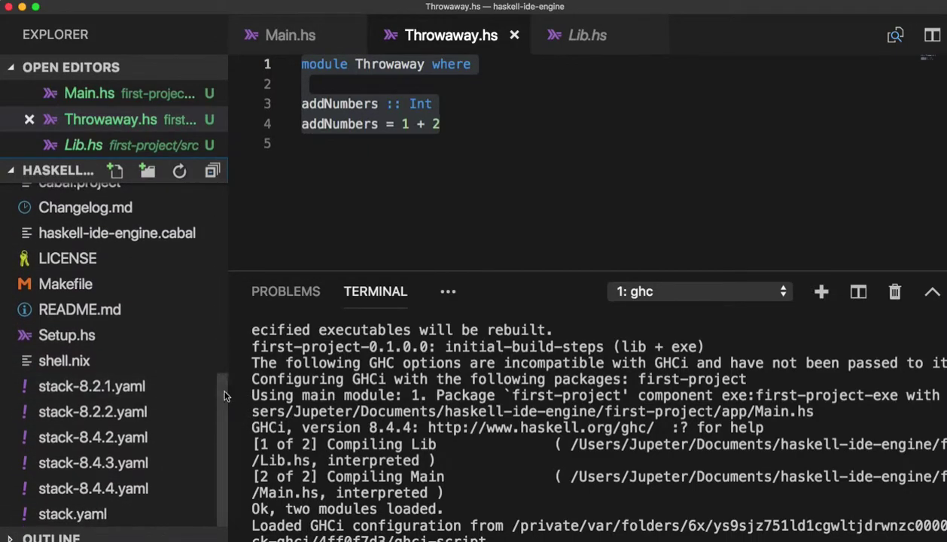
pyautogui.click(73, 513)
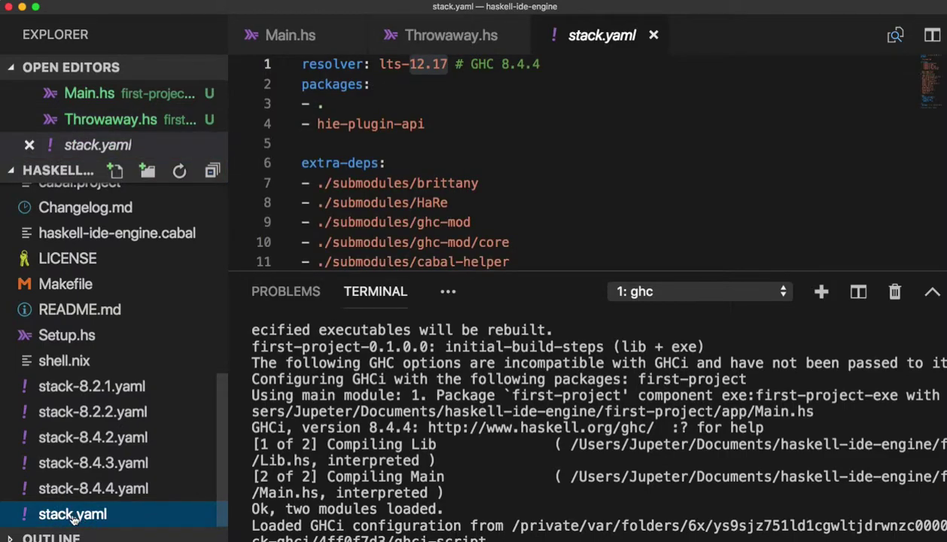
pyautogui.click(335, 66)
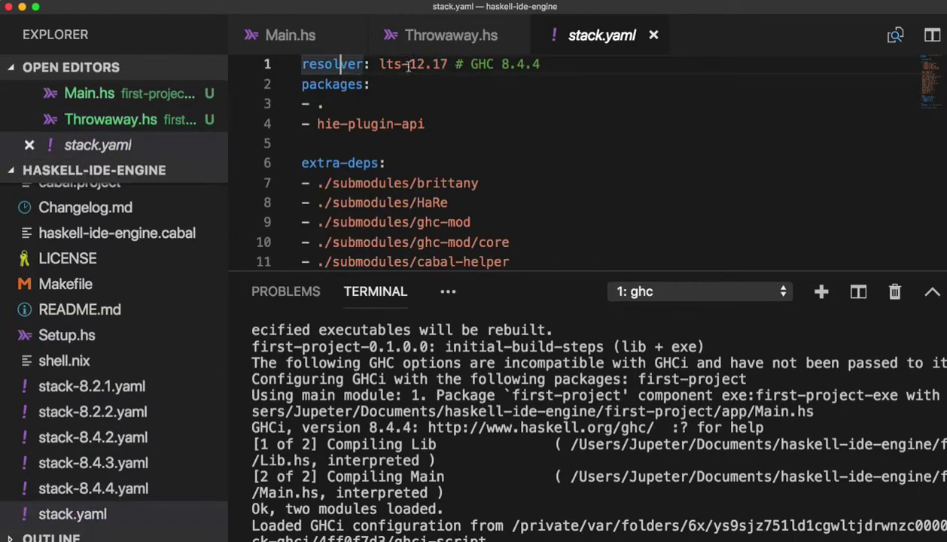
pyautogui.moveTo(407, 65); pyautogui.dragTo(447, 65)
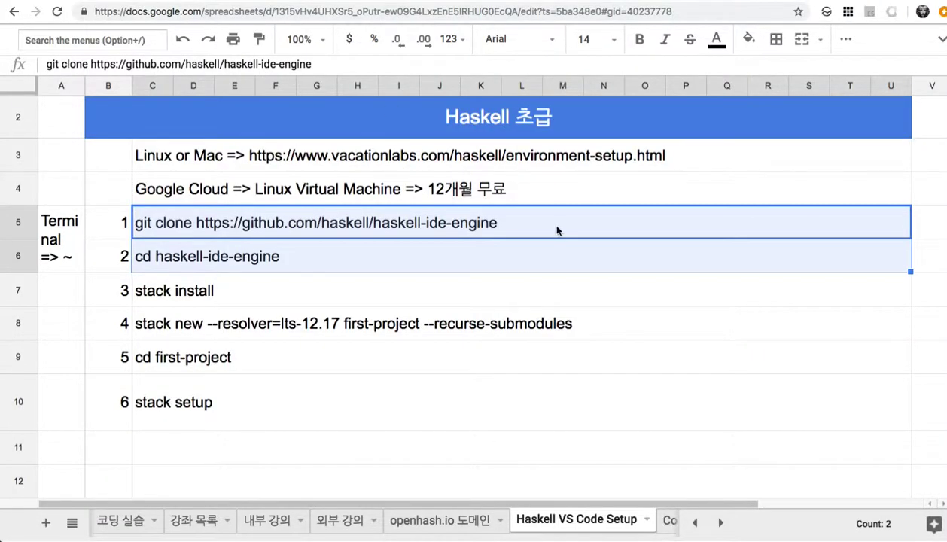
# Compare the stack new command in the setup sheet with the one in the guide, highlighting "first-project" in both
pyautogui.click(293, 313)
pyautogui.doubleClick(308, 326)
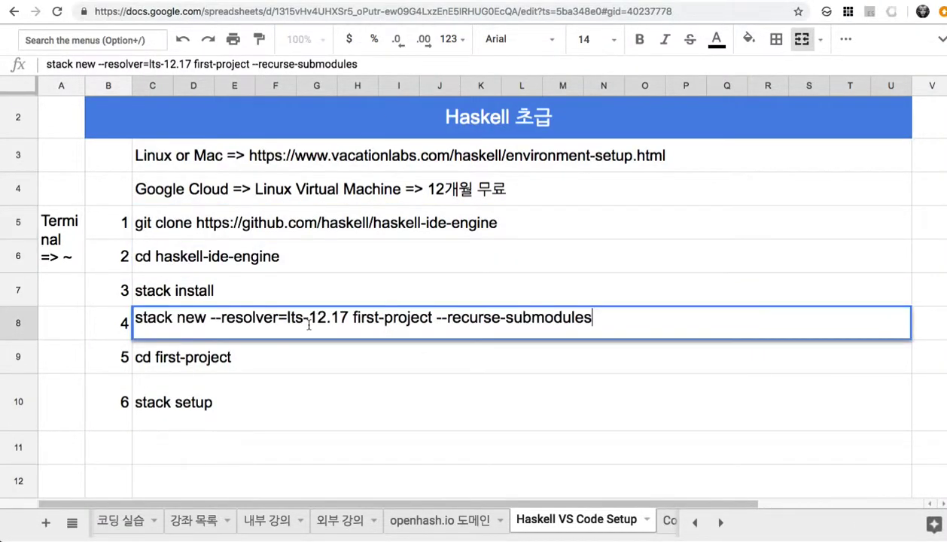
pyautogui.moveTo(310, 319); pyautogui.dragTo(432, 321)
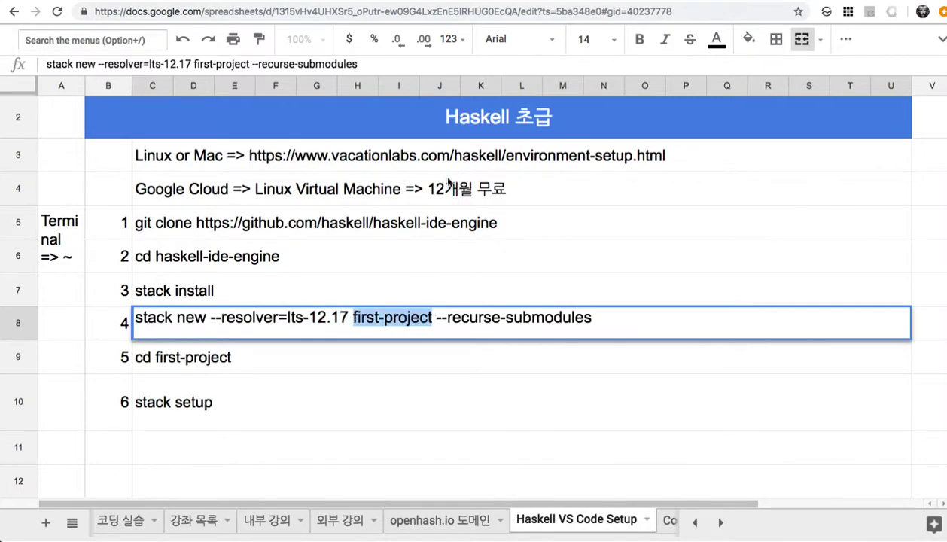
pyautogui.click(443, 0)
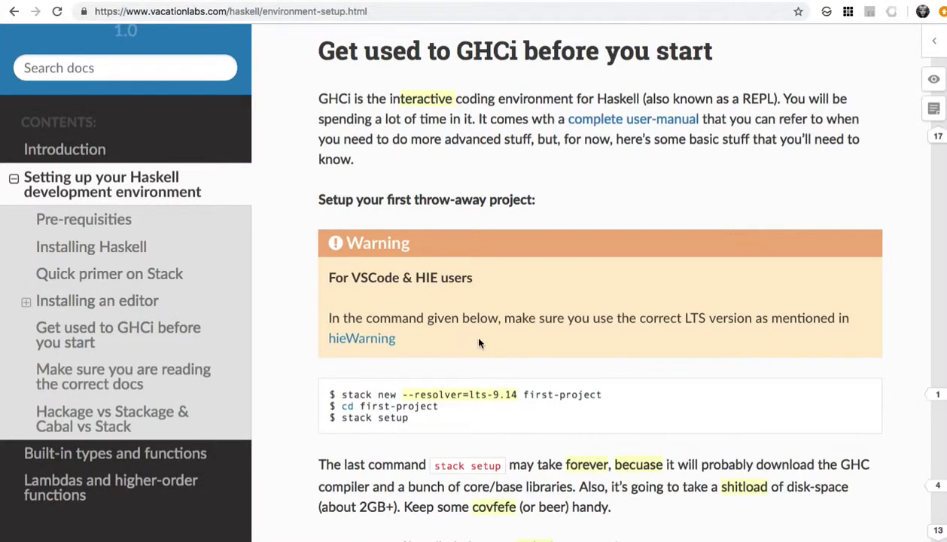
pyautogui.scroll(-1, 479, 343)
pyautogui.moveTo(522, 362); pyautogui.dragTo(597, 365)
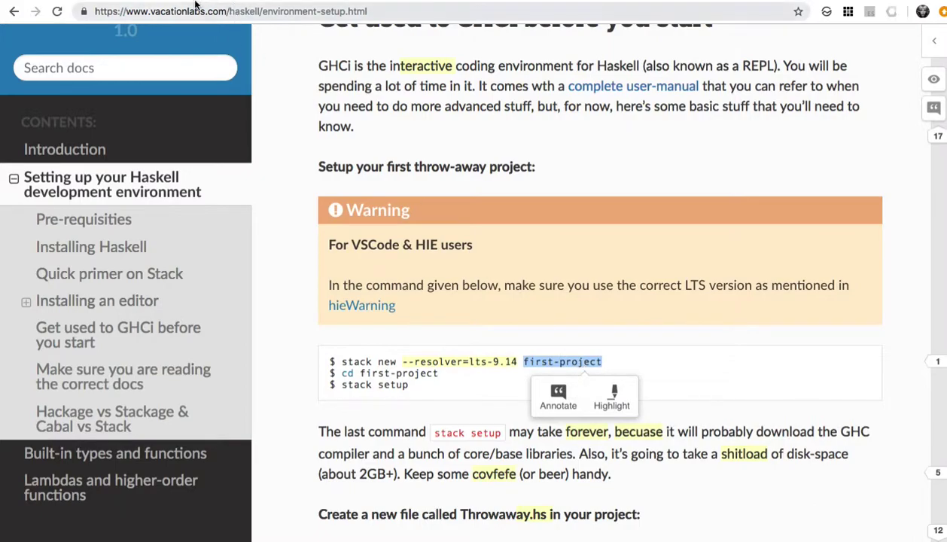
# Highlight "--recurse-submodules" and the whole stack new command in row 8 of the setup sheet
pyautogui.click(136, 1)
pyautogui.click(480, 322)
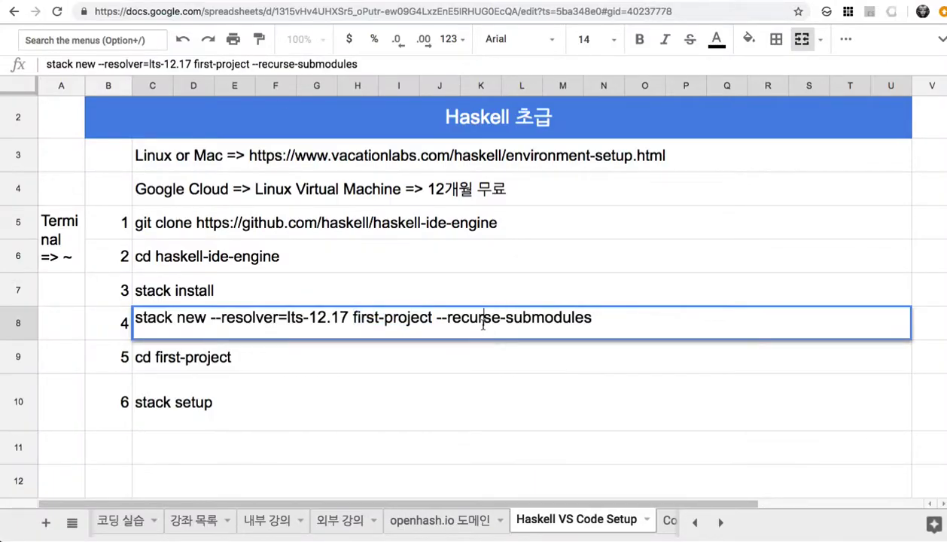
pyautogui.moveTo(436, 320); pyautogui.dragTo(595, 320)
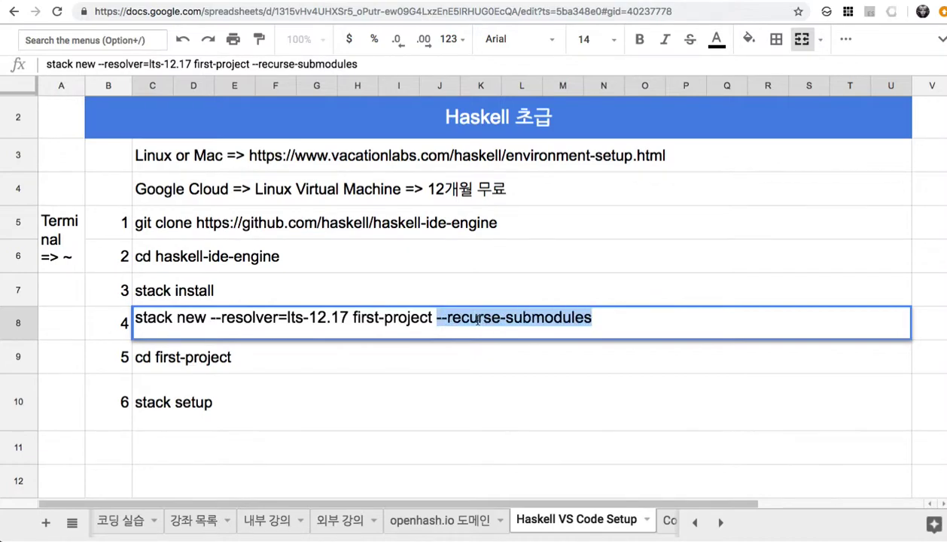
pyautogui.tripleClick(148, 318)
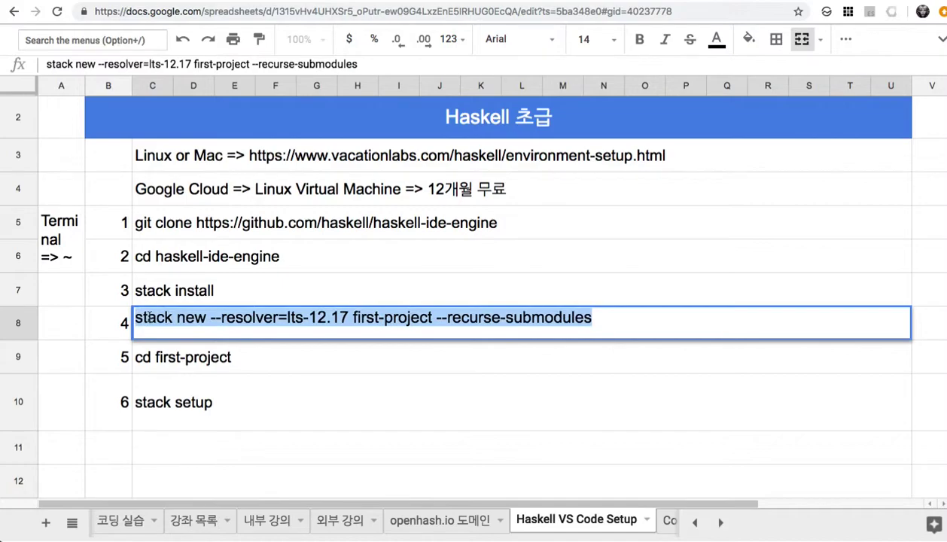
# Go through the commands in rows 6 to 9 of the setup sheet, highlighting "first-project" in the stack new and cd commands
pyautogui.doubleClick(202, 263)
pyautogui.click(156, 250)
pyautogui.doubleClick(160, 297)
pyautogui.moveTo(169, 291); pyautogui.dragTo(225, 291)
pyautogui.doubleClick(172, 331)
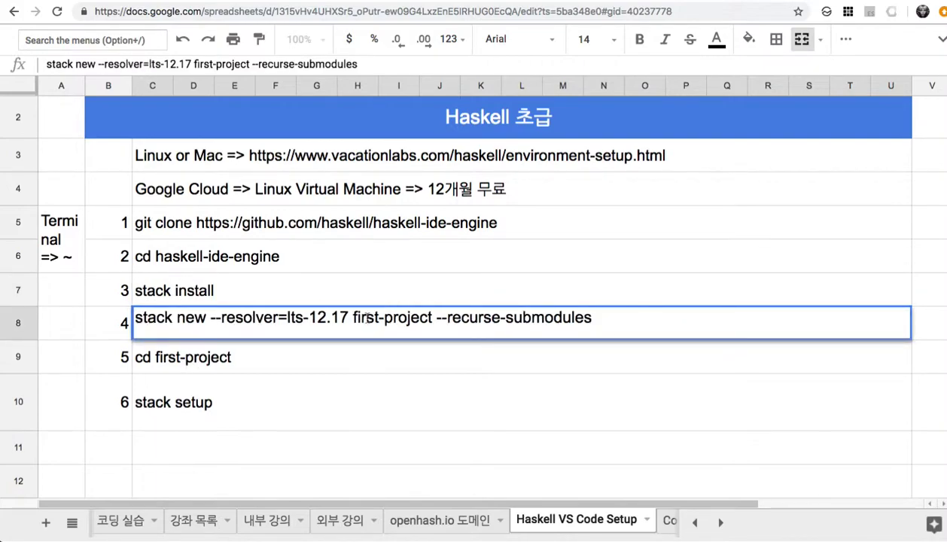
pyautogui.moveTo(352, 317); pyautogui.dragTo(432, 319)
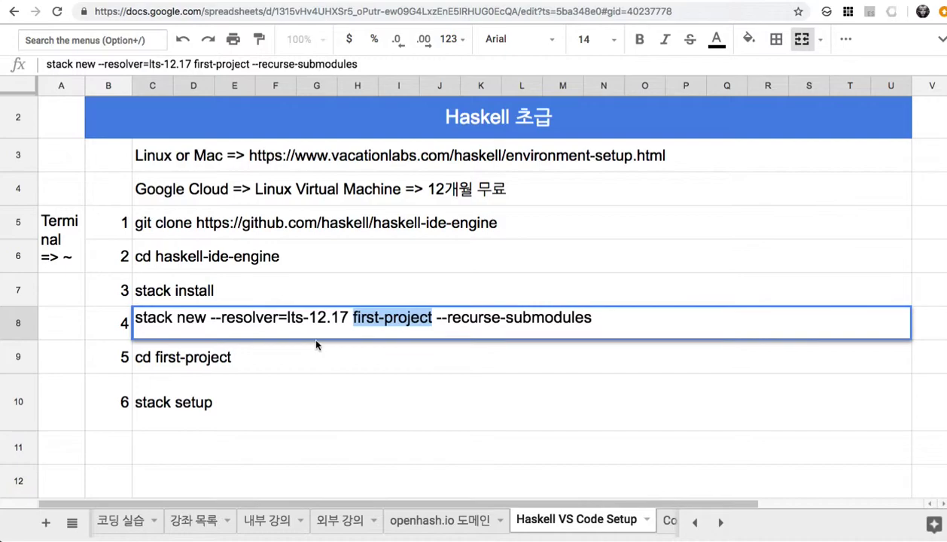
pyautogui.doubleClick(190, 356)
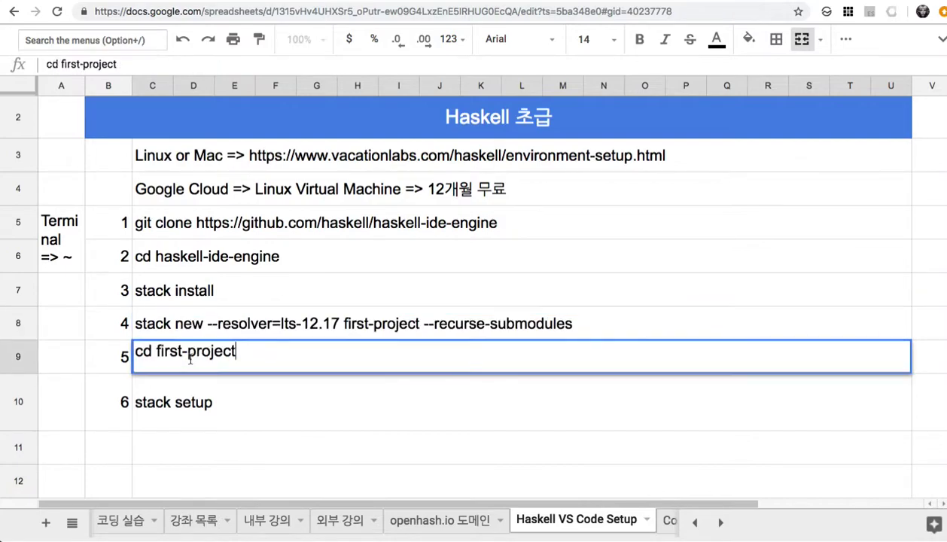
pyautogui.click(156, 352)
pyautogui.moveTo(156, 352); pyautogui.dragTo(248, 351)
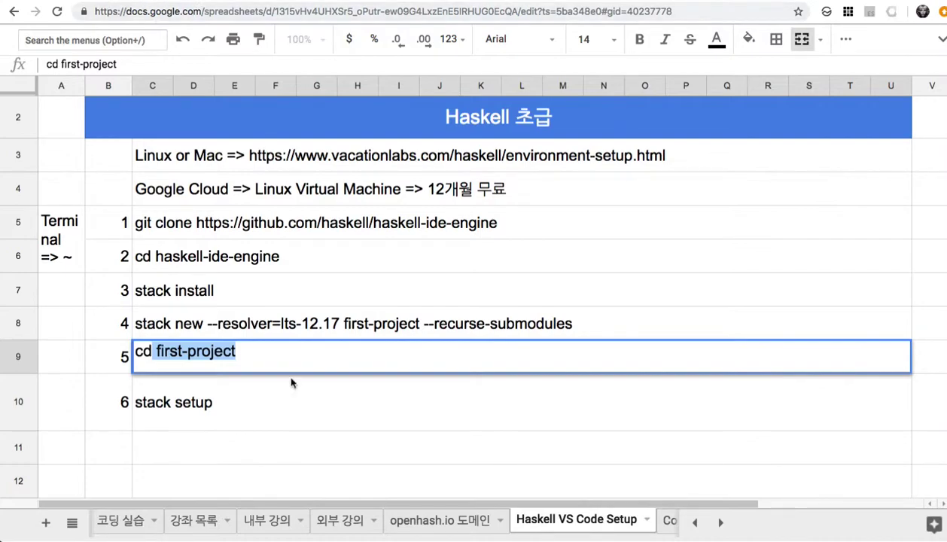
# Inspect the first-project folder in VS Code, collapsing its app and test subfolders and leaving src expanded
pyautogui.press('super+Tab')
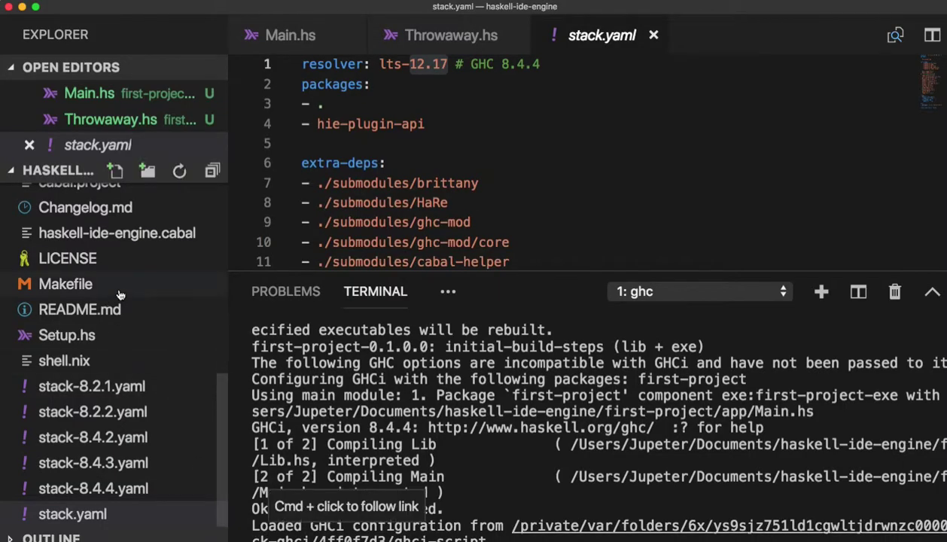
pyautogui.scroll(1, 121, 294)
pyautogui.scroll(5, 118, 294)
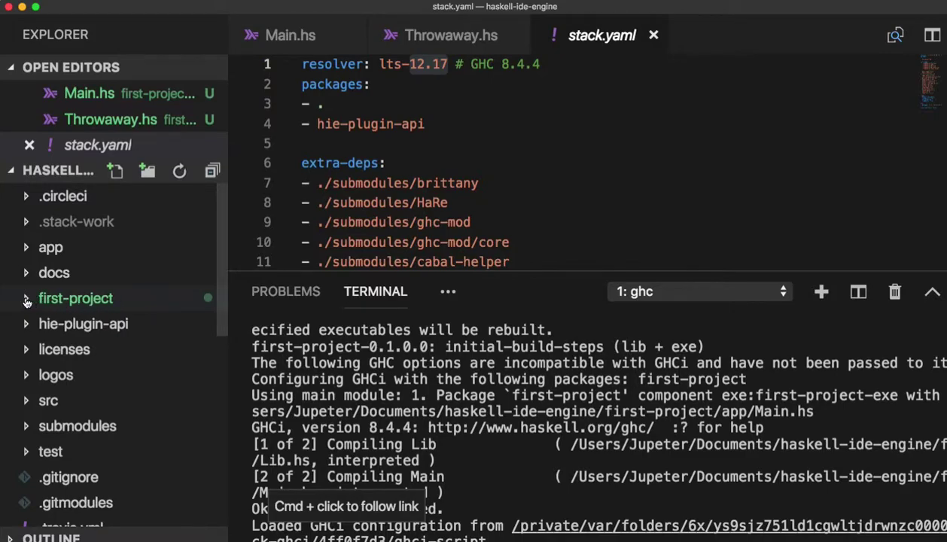
pyautogui.click(28, 299)
pyautogui.moveTo(222, 256); pyautogui.dragTo(227, 285)
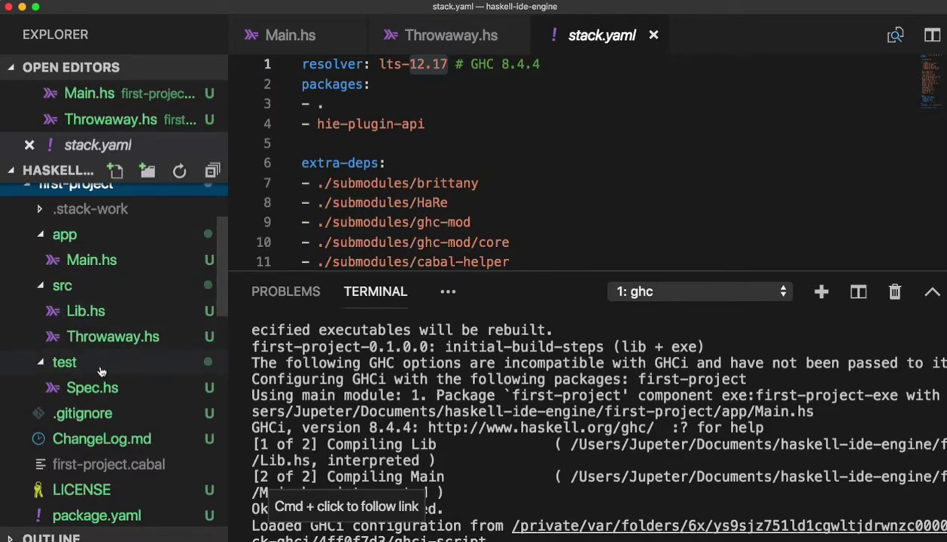
pyautogui.click(41, 234)
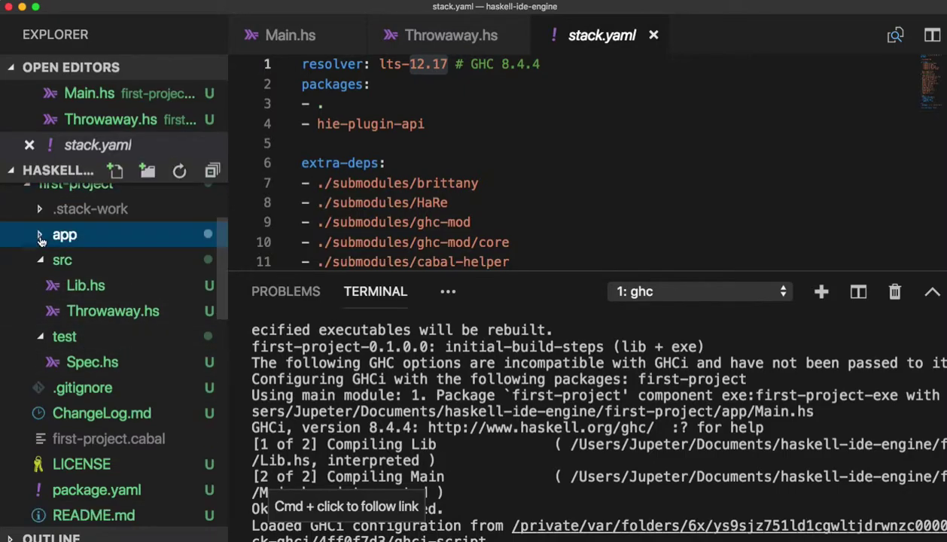
pyautogui.click(40, 260)
pyautogui.click(41, 284)
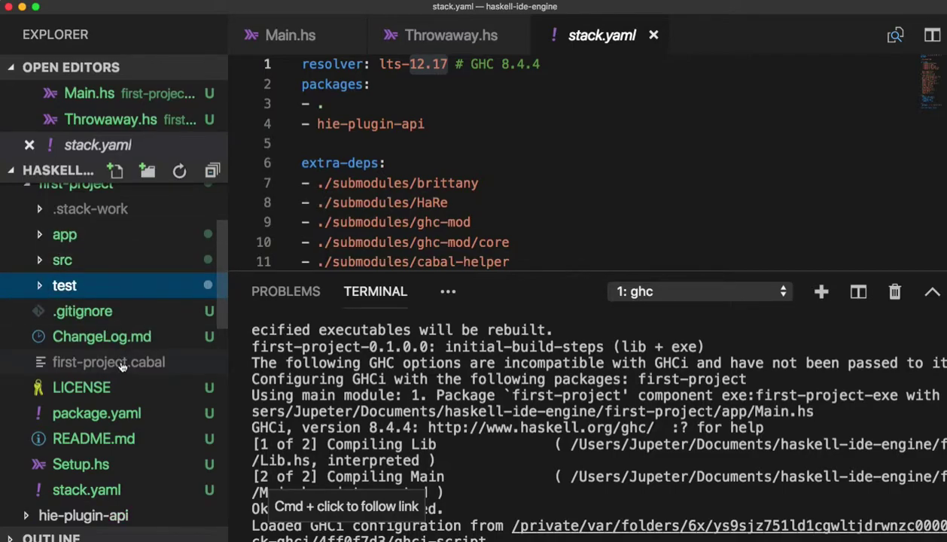
pyautogui.click(40, 260)
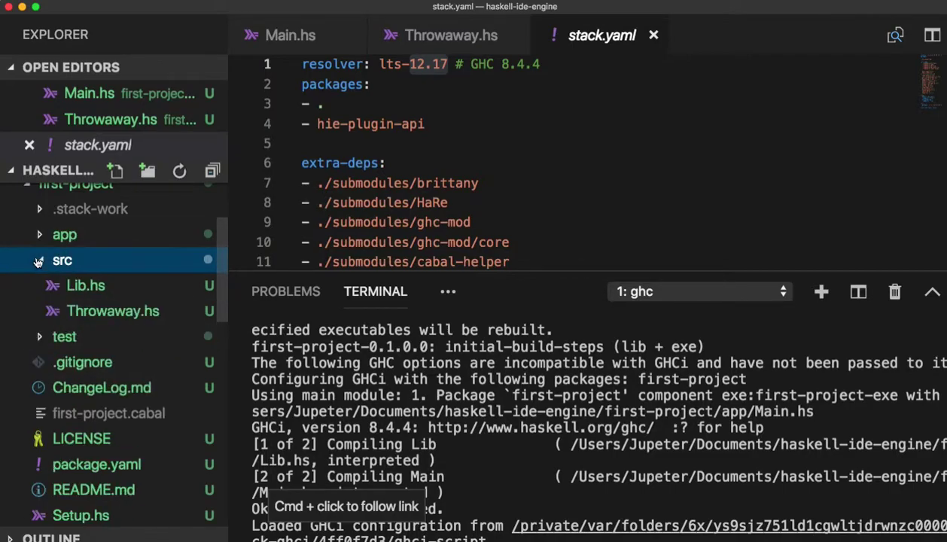
# Open Throwaway.hs from the src folder in VS Code and compare its location with the src/Throwaway.hs path highlighted in the online guide
pyautogui.click(111, 316)
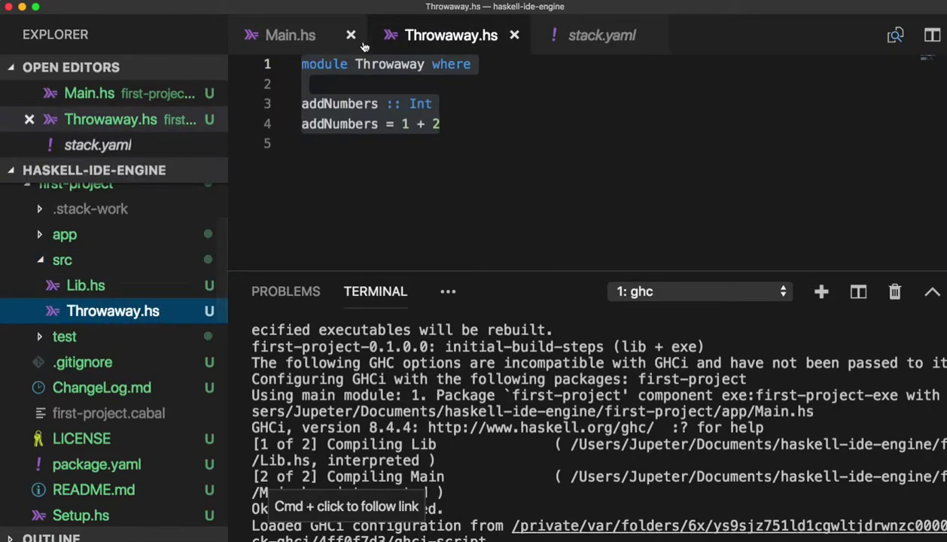
pyautogui.click(443, 0)
pyautogui.scroll(-5, 392, 287)
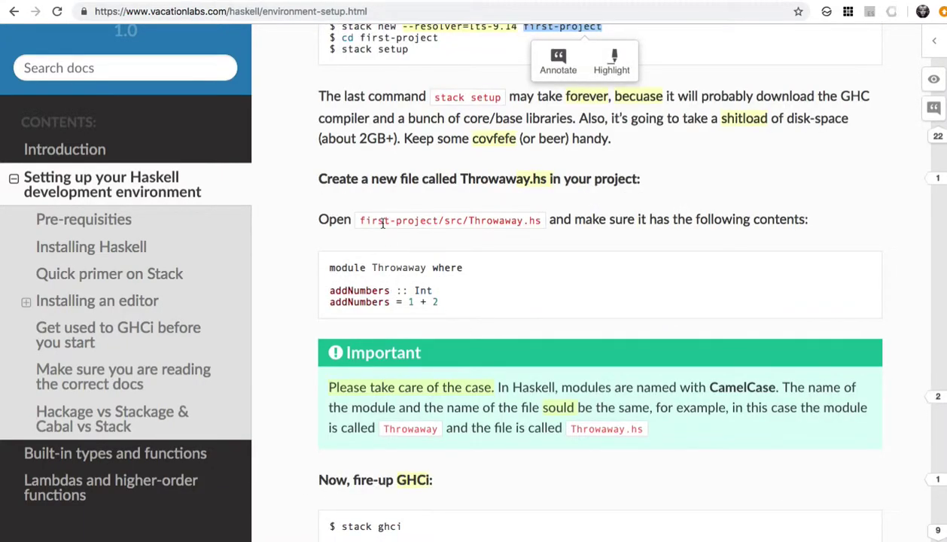
pyautogui.doubleClick(458, 221)
pyautogui.moveTo(462, 221); pyautogui.dragTo(533, 221)
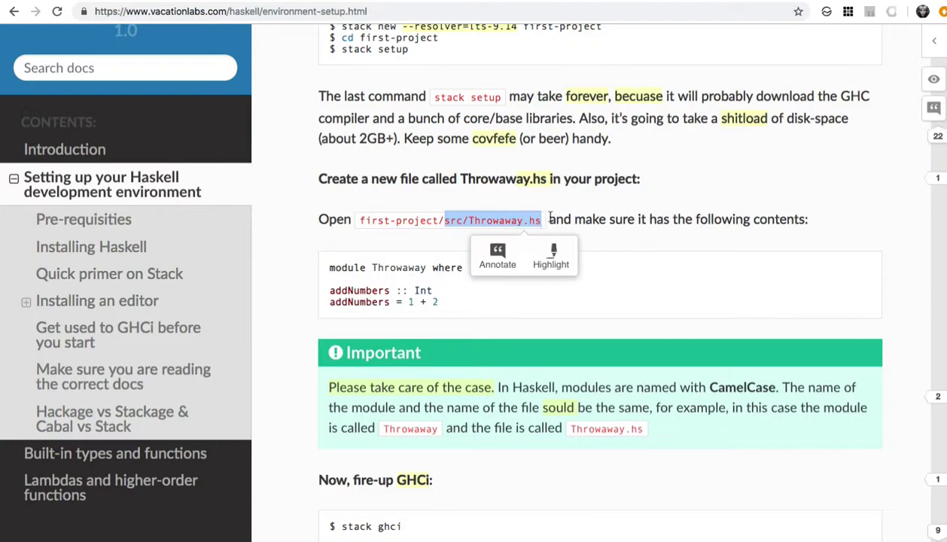
pyautogui.click(550, 219)
# Highlight the Throwaway module code block in the guide and read on to the GHCi section
pyautogui.moveTo(346, 273); pyautogui.dragTo(451, 305)
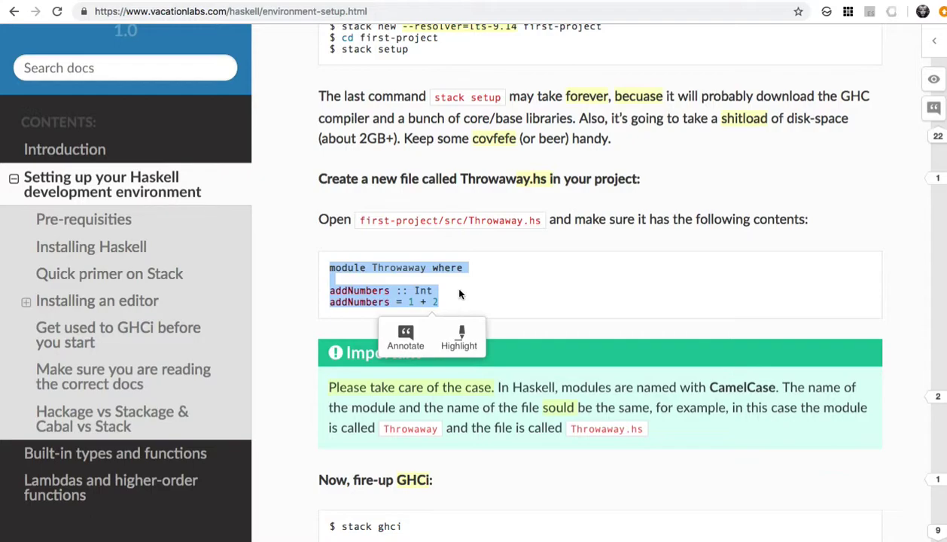
pyautogui.click(456, 291)
pyautogui.moveTo(441, 303); pyautogui.dragTo(325, 263)
pyautogui.scroll(-1, 365, 277)
pyautogui.scroll(-3, 365, 277)
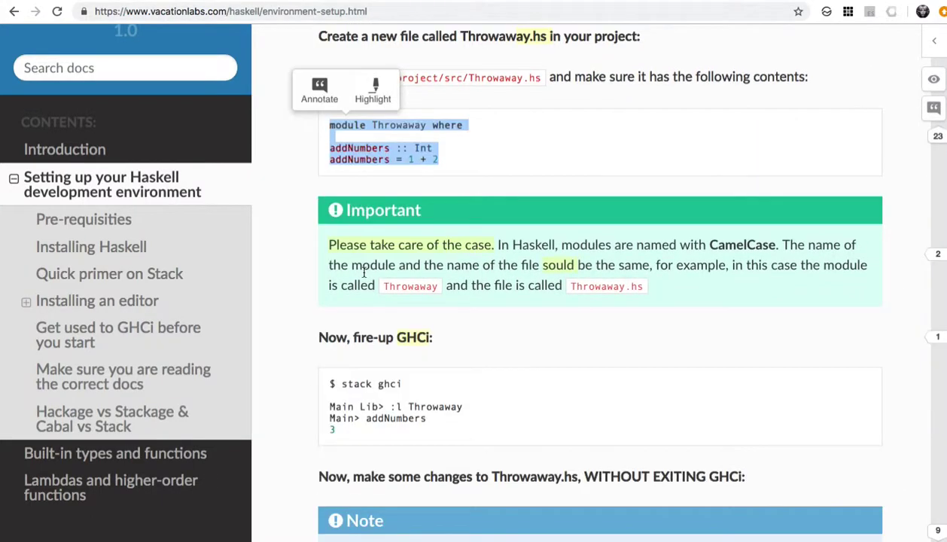
# Copy the path first-project/src/Throwaway.hs from the guide into the command cell of row 11 in the setup sheet
pyautogui.click(137, 3)
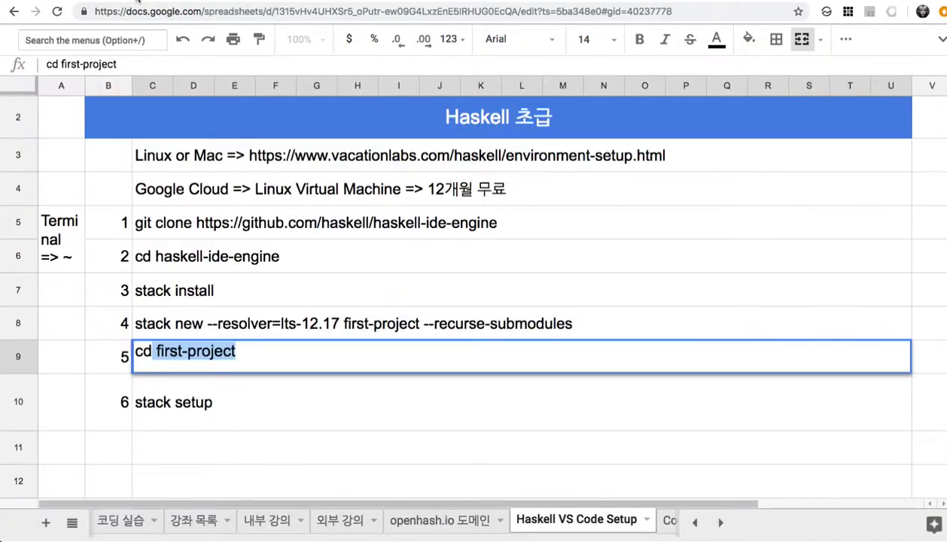
pyautogui.click(168, 409)
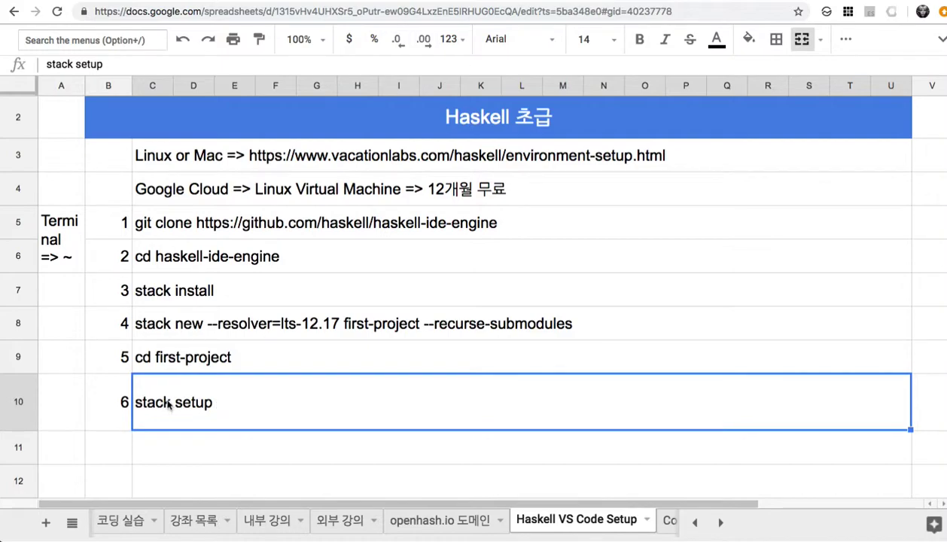
pyautogui.click(445, 2)
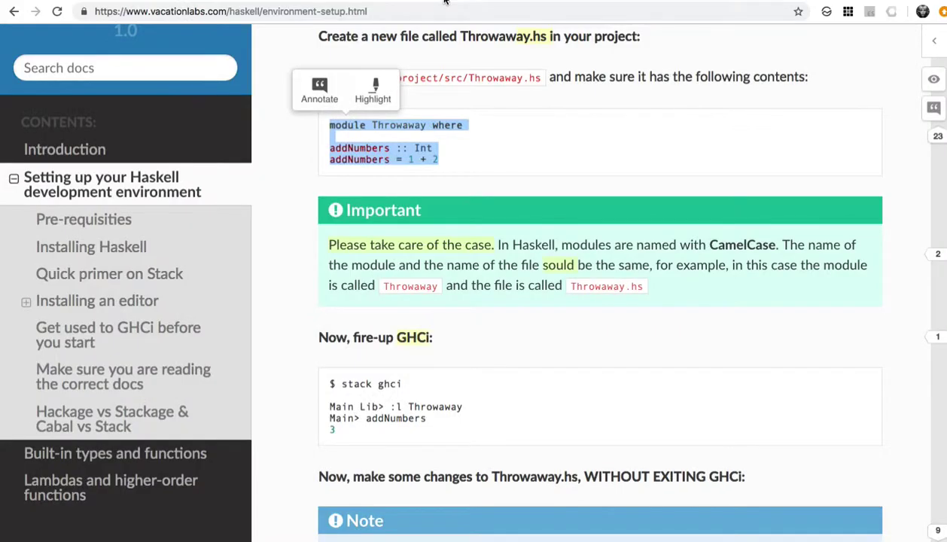
pyautogui.scroll(1, 409, 156)
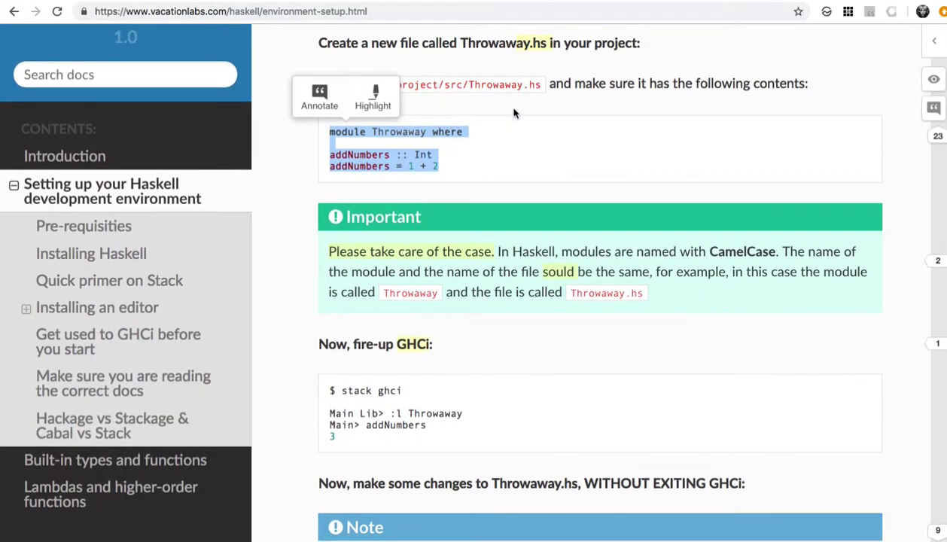
pyautogui.click(546, 84)
pyautogui.moveTo(544, 85); pyautogui.dragTo(355, 84)
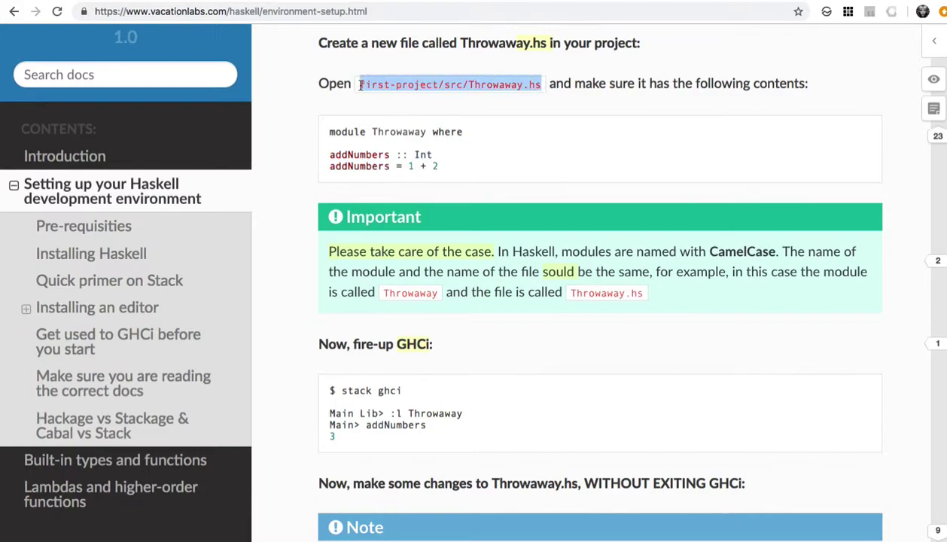
pyautogui.hotkey('ctrl', 'c')
pyautogui.click(143, 2)
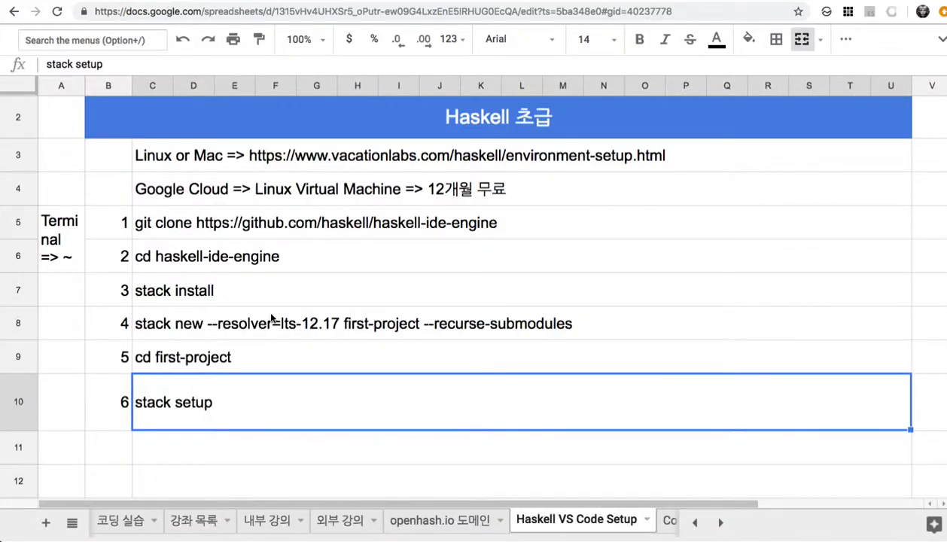
pyautogui.doubleClick(251, 444)
pyautogui.hotkey('ctrl', 'v')
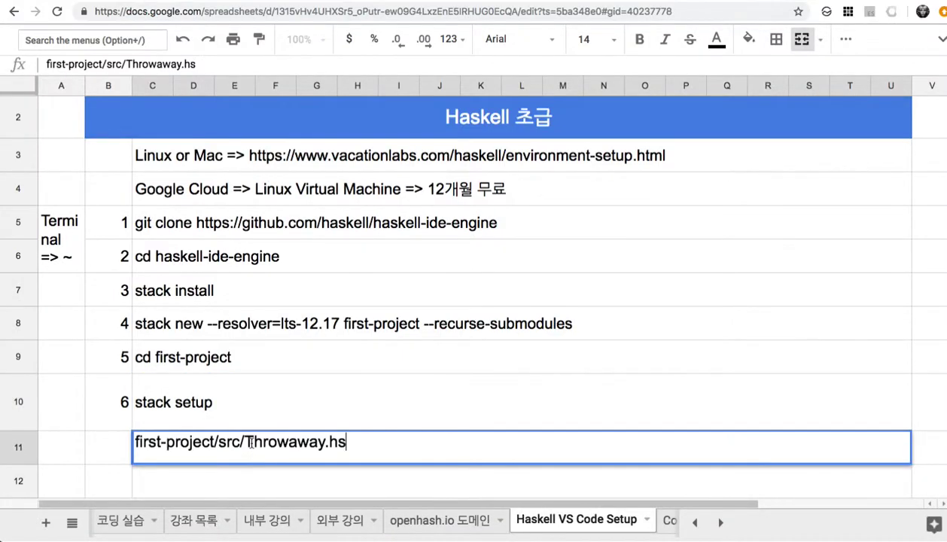
# Number the Throwaway.hs entry in row 11 as 7, reusing the number cell from row 10
pyautogui.click(120, 420)
pyautogui.hotkey('ctrl', 'c')
pyautogui.click(118, 450)
pyautogui.hotkey('ctrl', 'v')
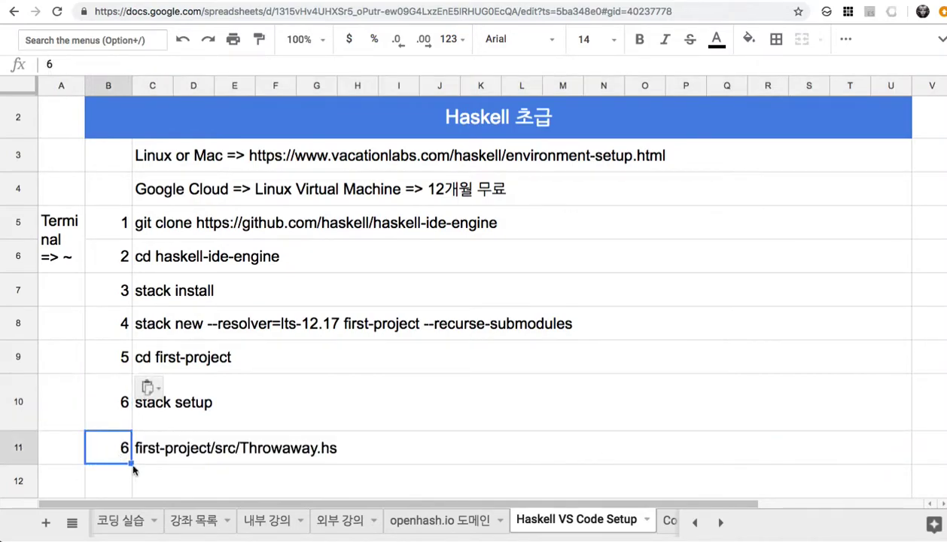
pyautogui.write('7')
pyautogui.click(121, 481)
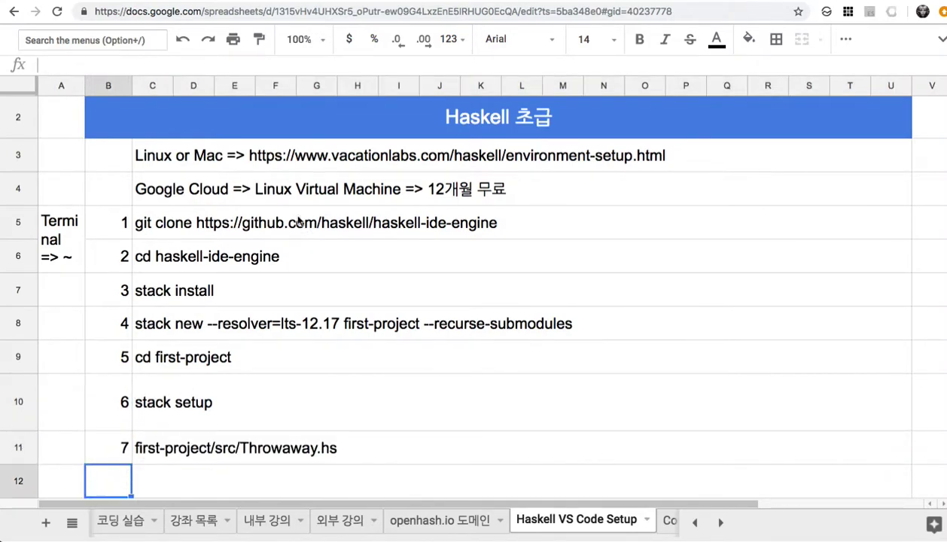
# Go through the guide's GHCi section, highlighting "stack ghci", the "Main Lib>" prompt and the ":l Throwaway" command
pyautogui.click(437, 1)
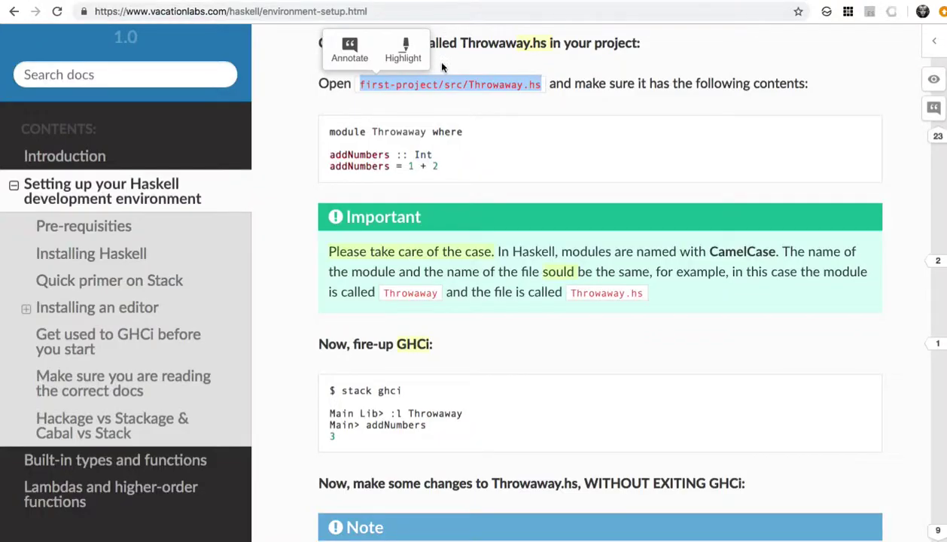
pyautogui.scroll(-1, 419, 197)
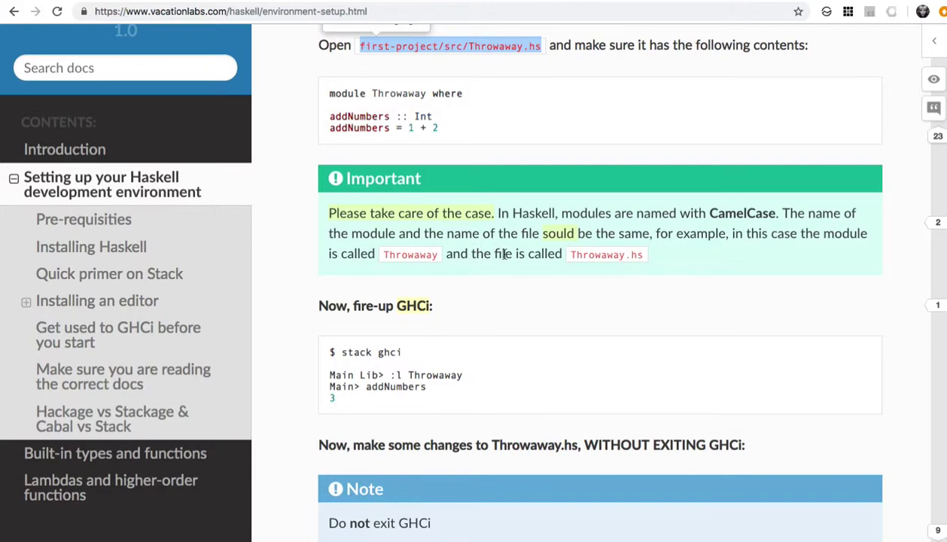
pyautogui.scroll(-3, 504, 254)
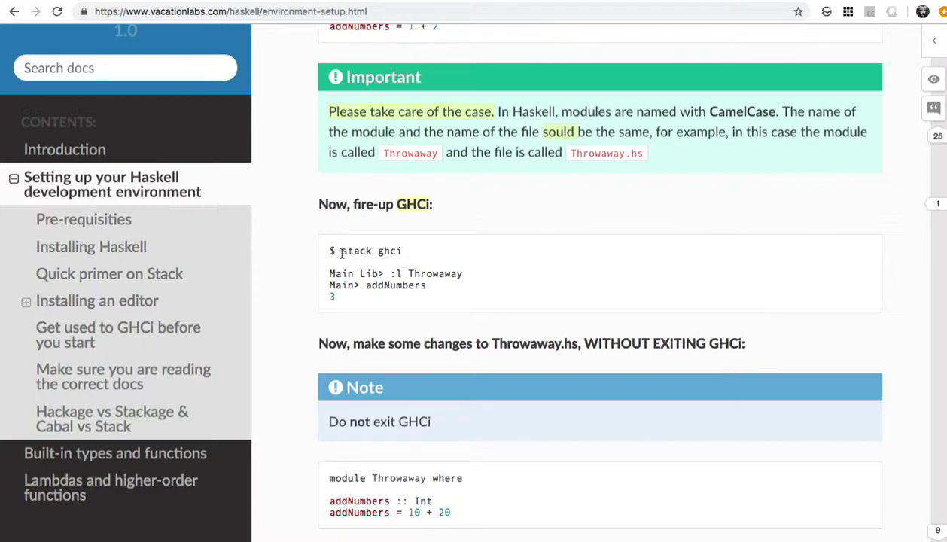
pyautogui.moveTo(343, 252); pyautogui.dragTo(403, 257)
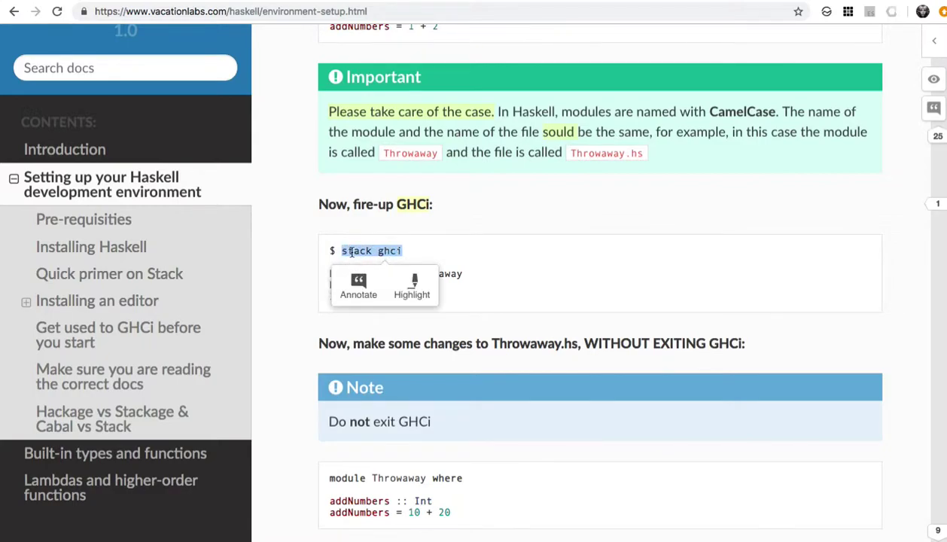
pyautogui.click(441, 240)
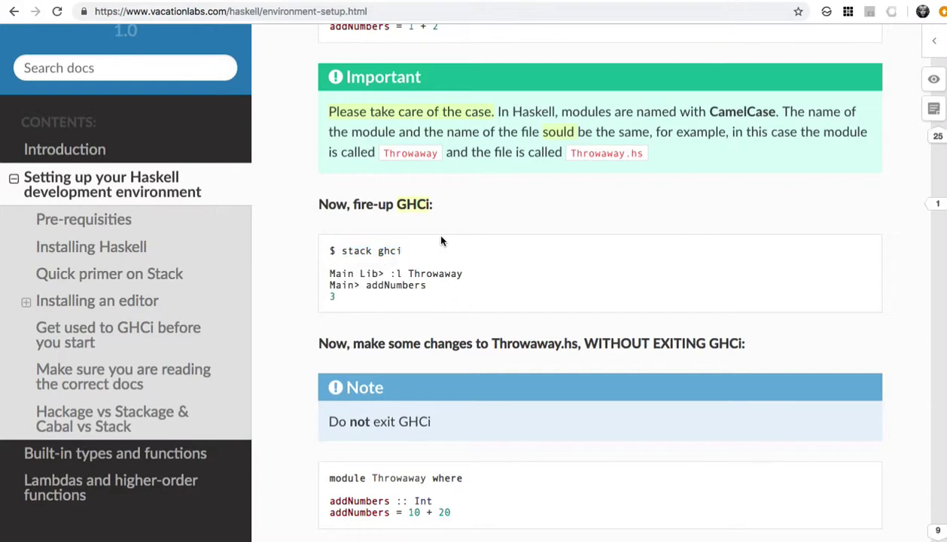
pyautogui.moveTo(331, 273); pyautogui.dragTo(401, 273)
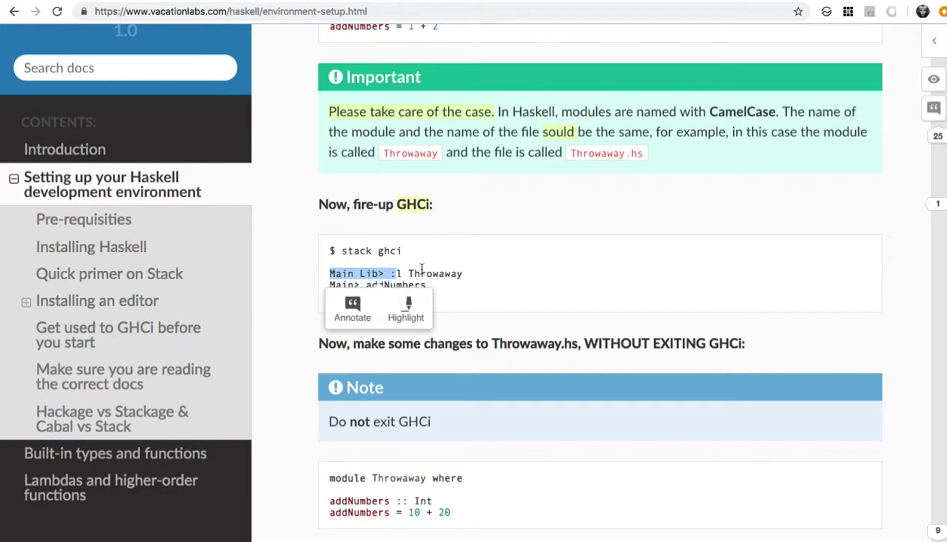
pyautogui.click(402, 274)
pyautogui.moveTo(399, 274); pyautogui.dragTo(462, 274)
pyautogui.click(385, 273)
pyautogui.moveTo(385, 273); pyautogui.dragTo(322, 274)
pyautogui.click(390, 274)
pyautogui.moveTo(391, 274); pyautogui.dragTo(463, 274)
# Copy the stack ghci command from the guide into the command cell of row 12 in the setup sheet
pyautogui.moveTo(343, 253); pyautogui.dragTo(404, 252)
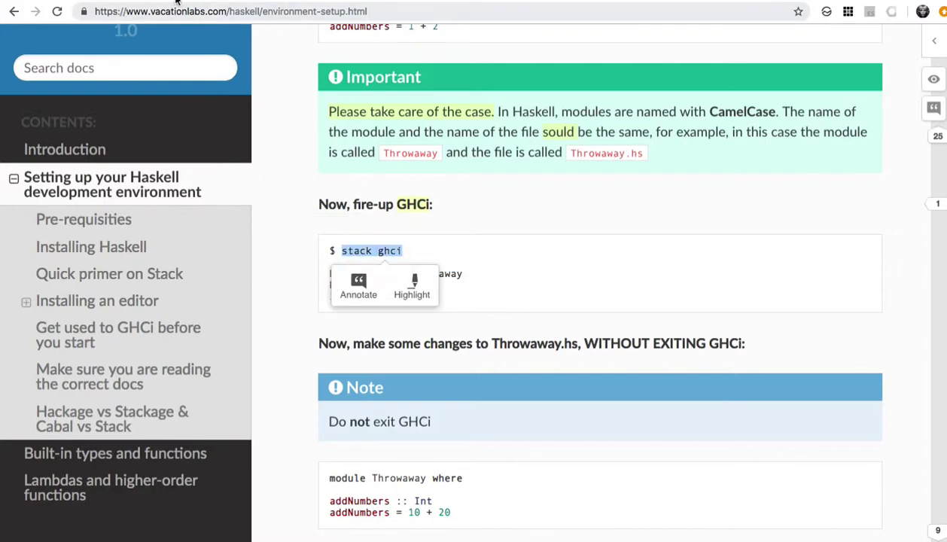
pyautogui.hotkey('ctrl', 'Tab')
pyautogui.click(224, 480)
pyautogui.doubleClick(224, 480)
pyautogui.press('super+v')
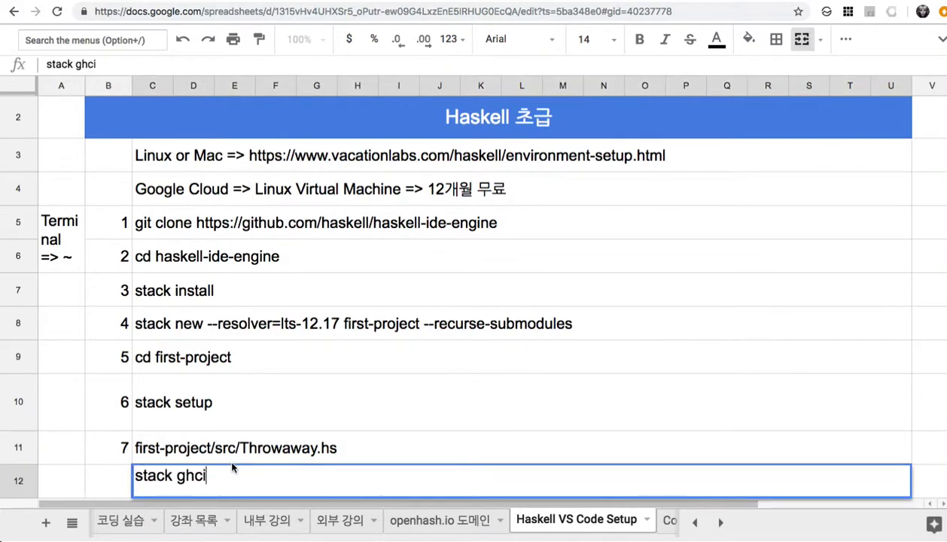
pyautogui.scroll(-1, 232, 447)
pyautogui.click(221, 384)
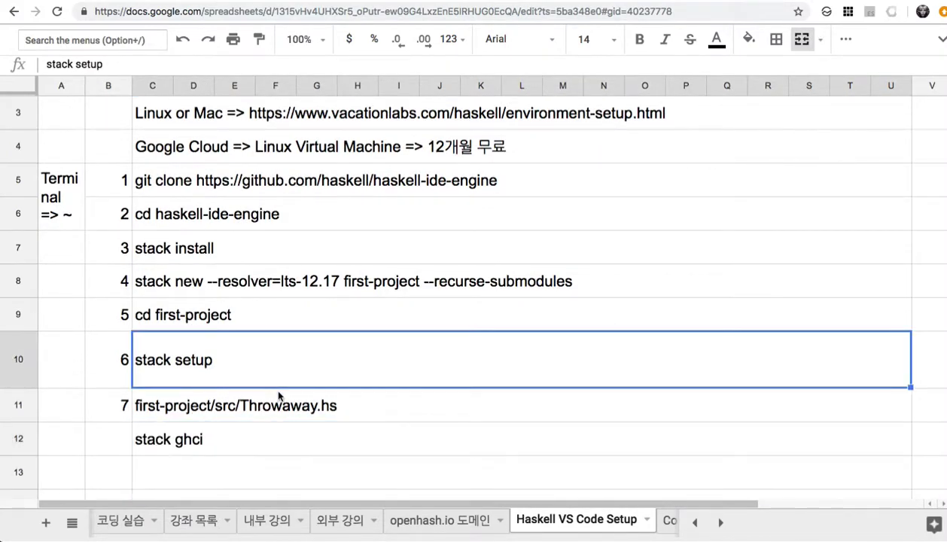
# Number rows 12 and 13 of the setup sheet as 8 and 9
pyautogui.click(122, 442)
pyautogui.write('8')
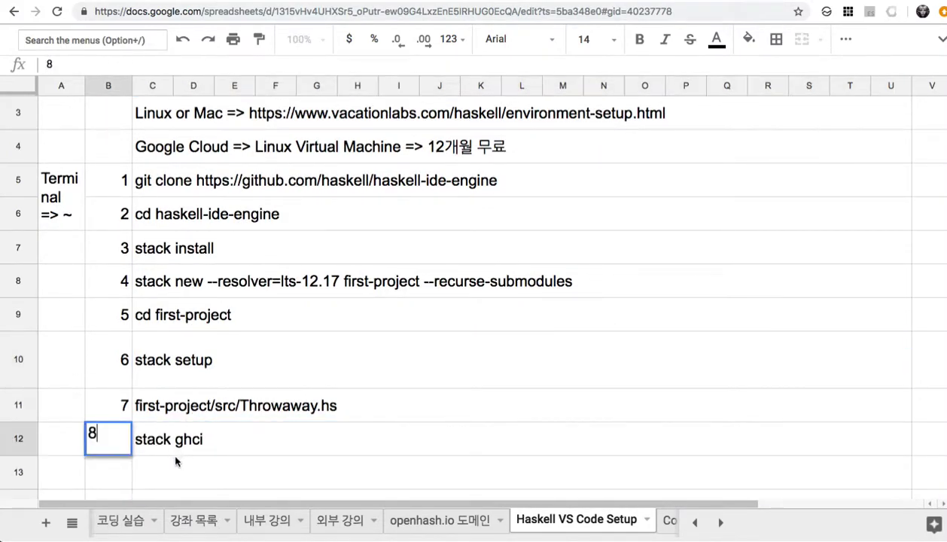
pyautogui.click(117, 470)
pyautogui.write('9')
pyautogui.click(169, 474)
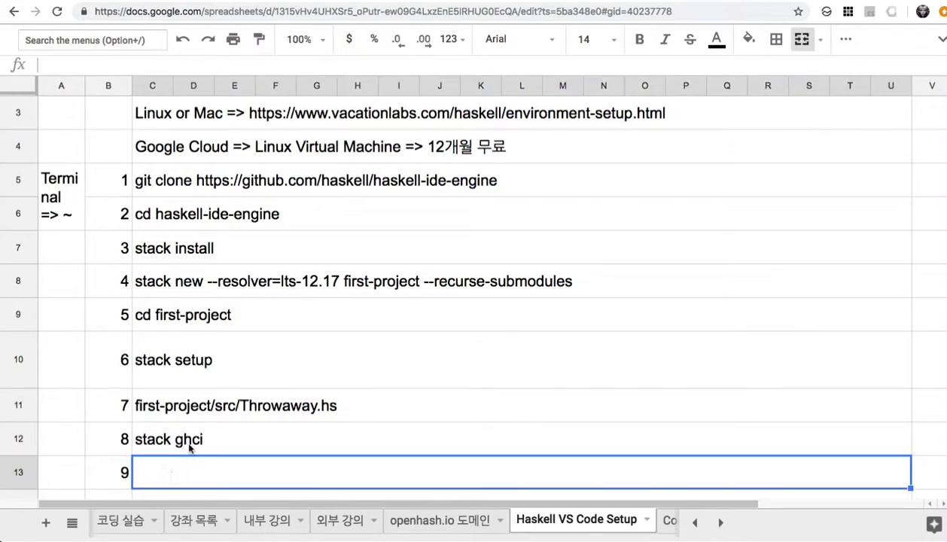
# Copy the line "Main Lib> :l Throwaway" from the guide into the command cell of row 13 in the setup sheet
pyautogui.click(448, 0)
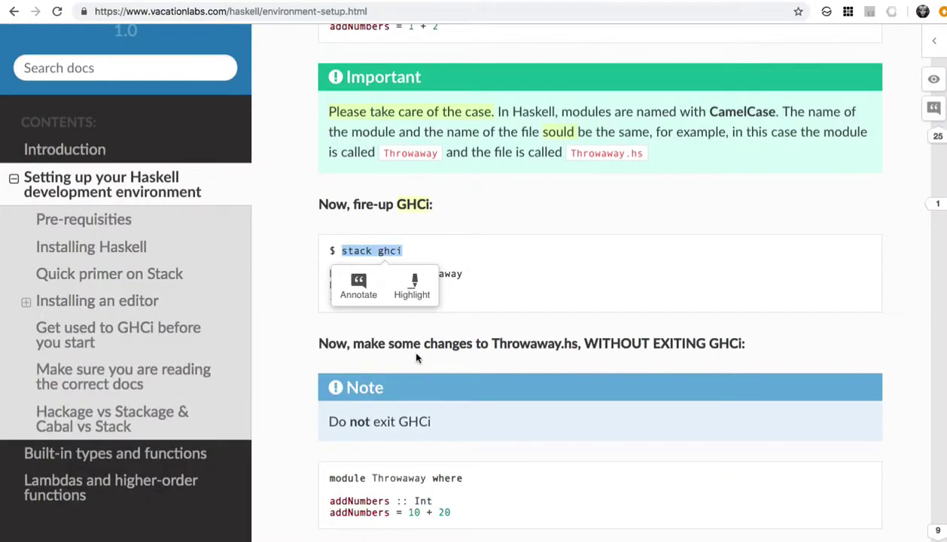
pyautogui.click(434, 336)
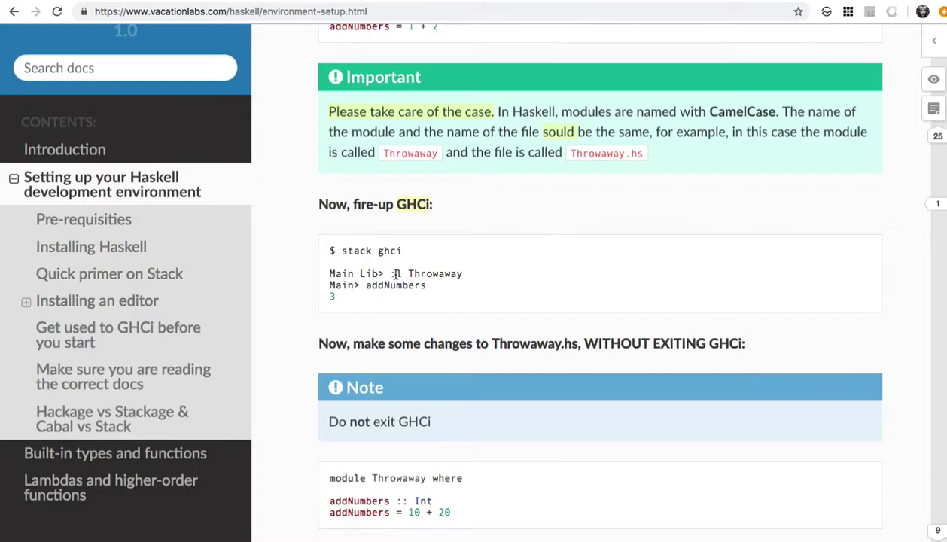
pyautogui.moveTo(392, 274); pyautogui.dragTo(463, 274)
pyautogui.moveTo(329, 274); pyautogui.dragTo(482, 280)
pyautogui.press('super+c')
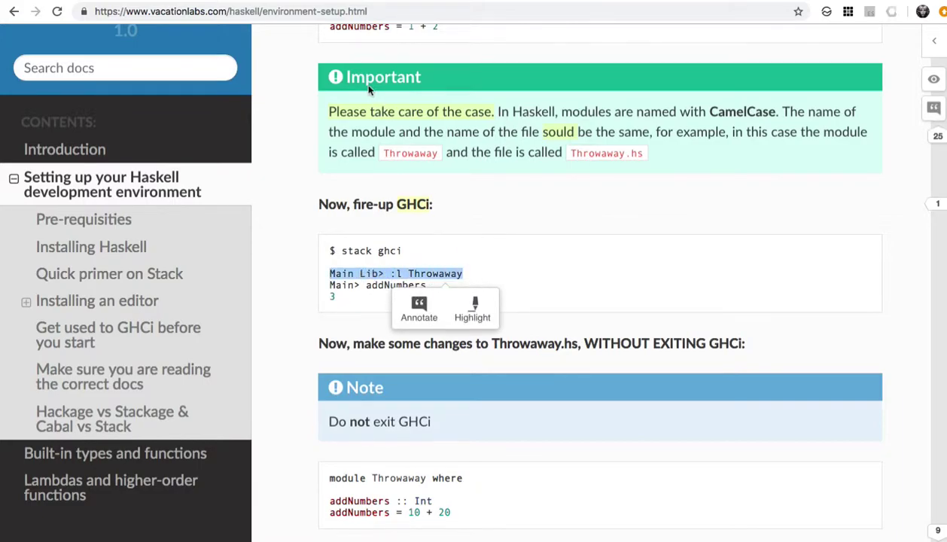
pyautogui.click(174, 1)
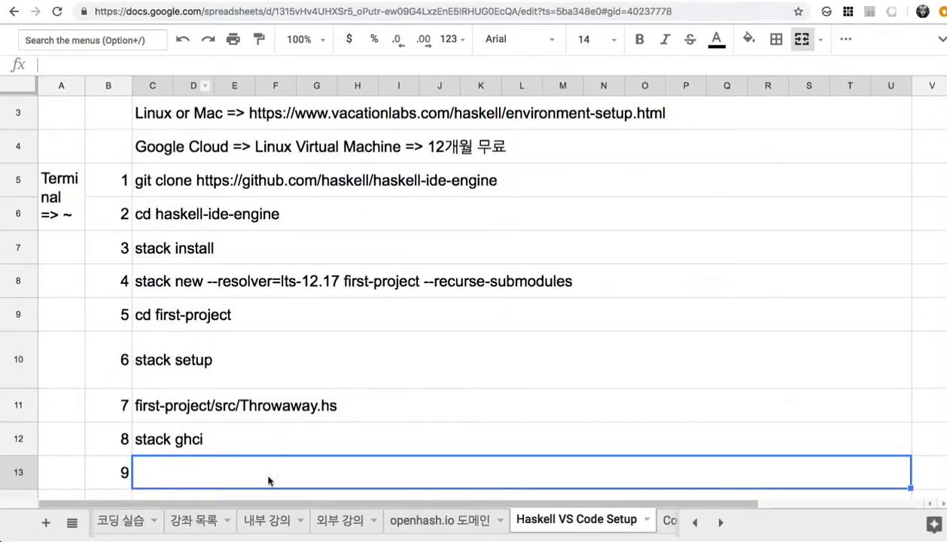
pyautogui.doubleClick(219, 477)
pyautogui.press('super+v')
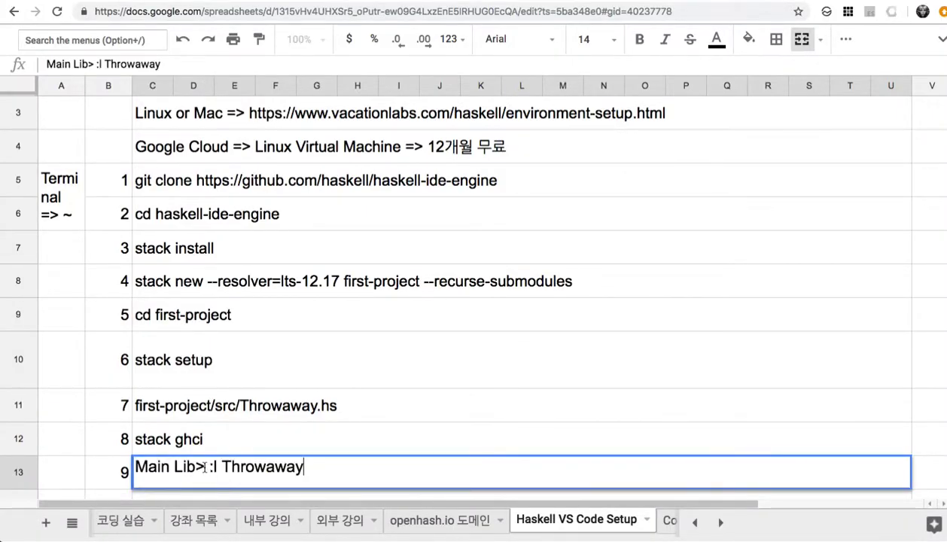
# Highlight the "Main Lib>" prompt in row 13 and number row 14 as 10
pyautogui.moveTo(203, 467); pyautogui.dragTo(134, 466)
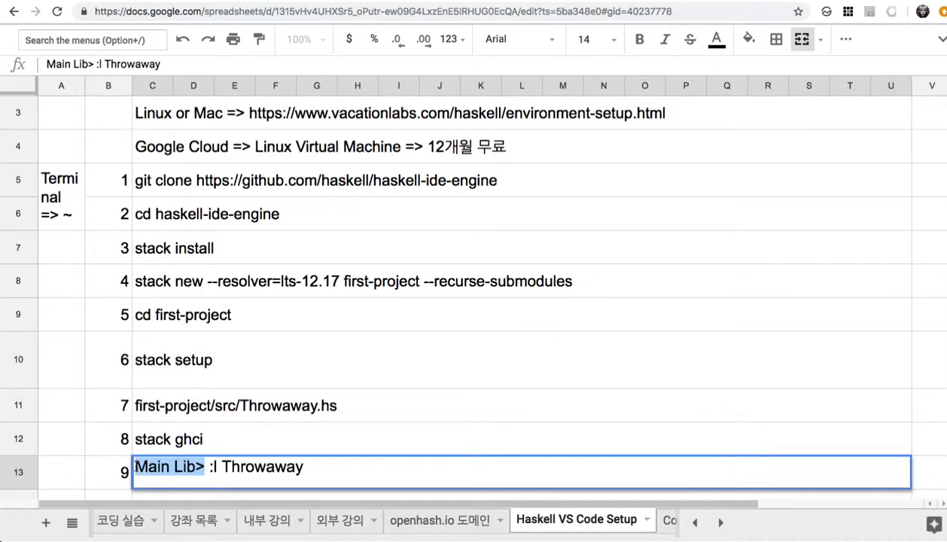
pyautogui.click(89, 435)
pyautogui.scroll(-3, 96, 438)
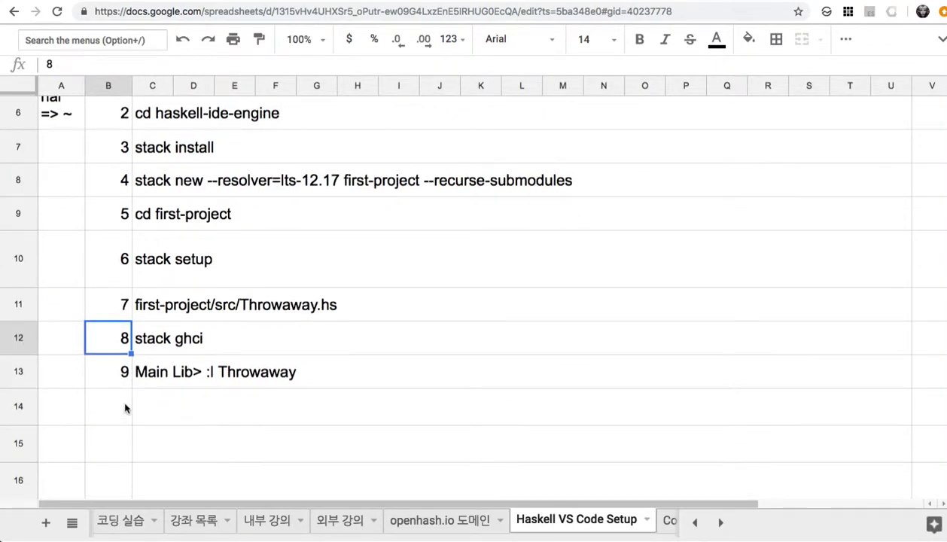
pyautogui.click(125, 408)
pyautogui.write('10')
# Highlight the "Main Lib>" prompt in row 13 again, and return to the guide's section on changing Throwaway.hs without exiting GHCi
pyautogui.click(180, 378)
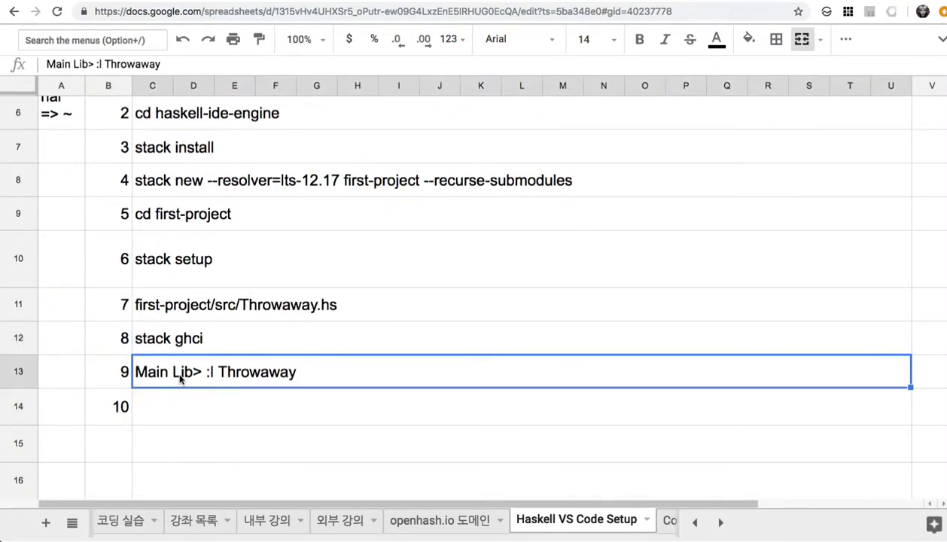
pyautogui.doubleClick(180, 379)
pyautogui.click(204, 366)
pyautogui.moveTo(200, 365); pyautogui.dragTo(133, 365)
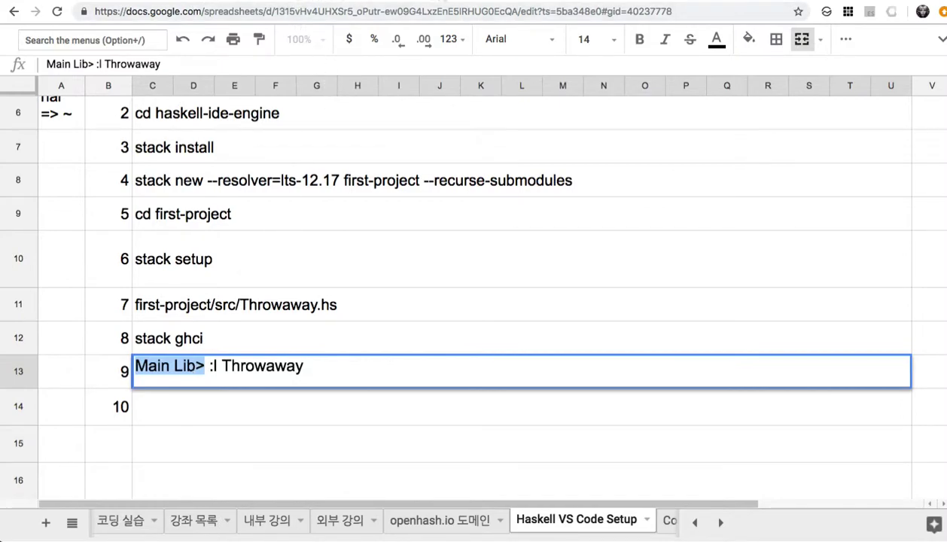
pyautogui.click(443, 0)
pyautogui.scroll(-1, 390, 368)
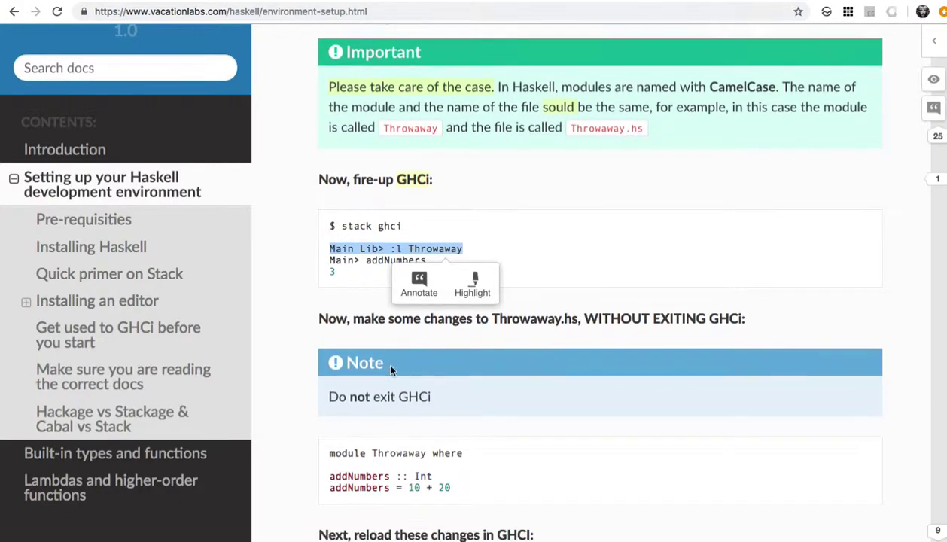
# Copy the line "Main> addNumbers" from the guide's GHCi reload example into the command cell of row 14 in the setup sheet
pyautogui.scroll(-2, 390, 368)
pyautogui.scroll(-1, 390, 367)
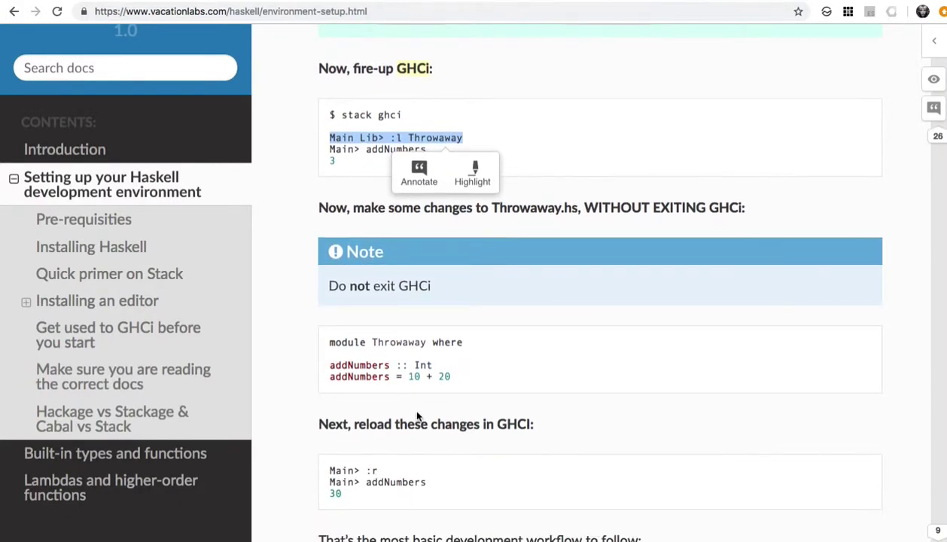
pyautogui.moveTo(365, 481)
pyautogui.mouseDown()
pyautogui.moveTo(426, 482)
pyautogui.moveTo(328, 486)
pyautogui.mouseUp()
pyautogui.press('super+c')
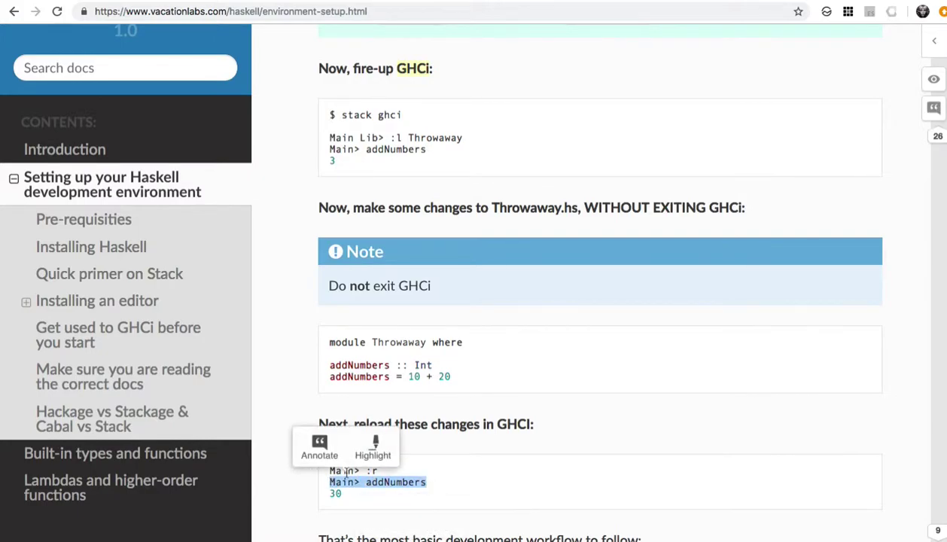
pyautogui.hotkey('ctrl', 'Tab')
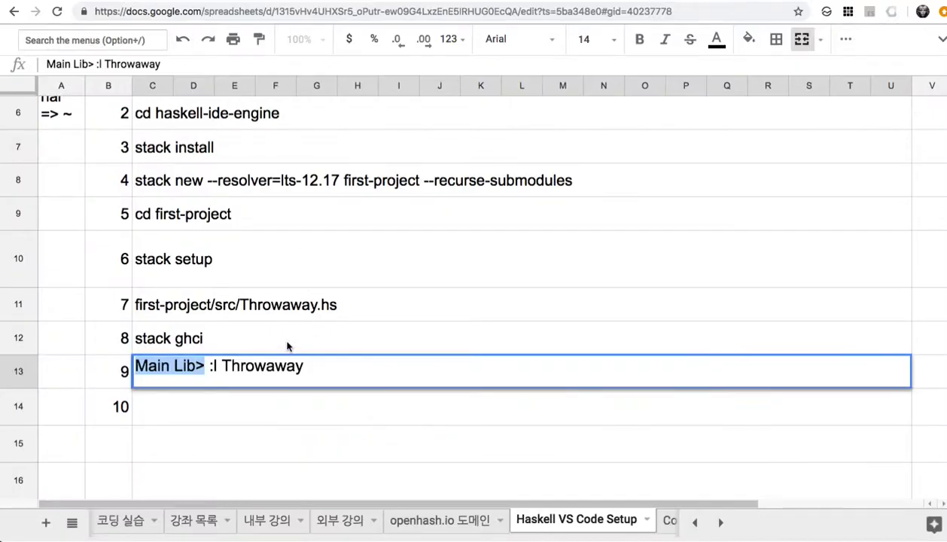
pyautogui.doubleClick(211, 416)
pyautogui.press('super+v')
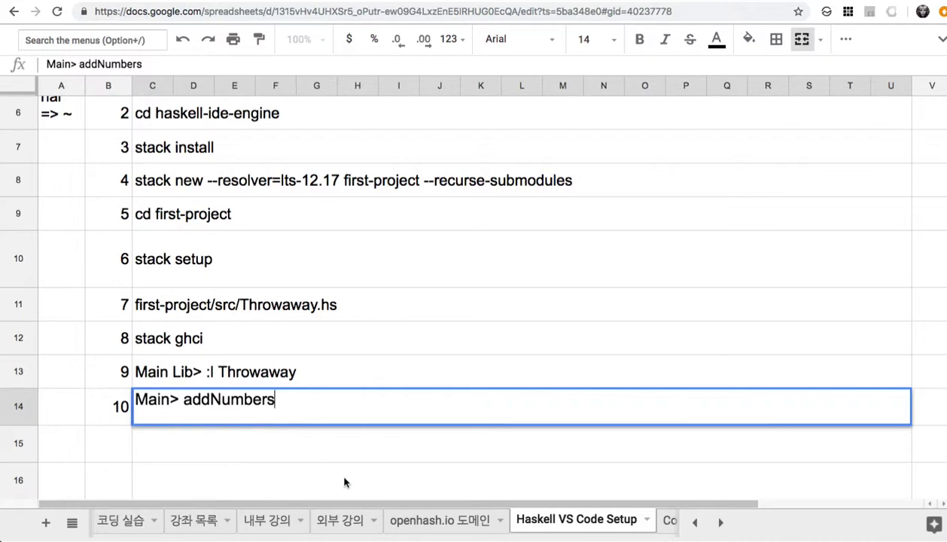
# Switch to VS Code and highlight the terminal's addNumbers call and its output, the earlier addNumber entry, and the ":l Throwaway" command
pyautogui.press('super+Tab')
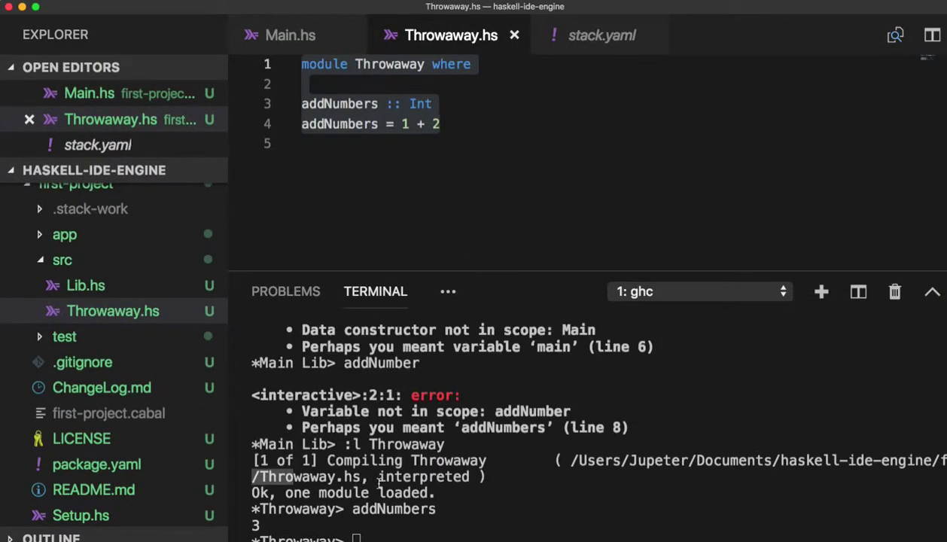
pyautogui.moveTo(350, 509); pyautogui.dragTo(436, 508)
pyautogui.moveTo(265, 525); pyautogui.dragTo(248, 528)
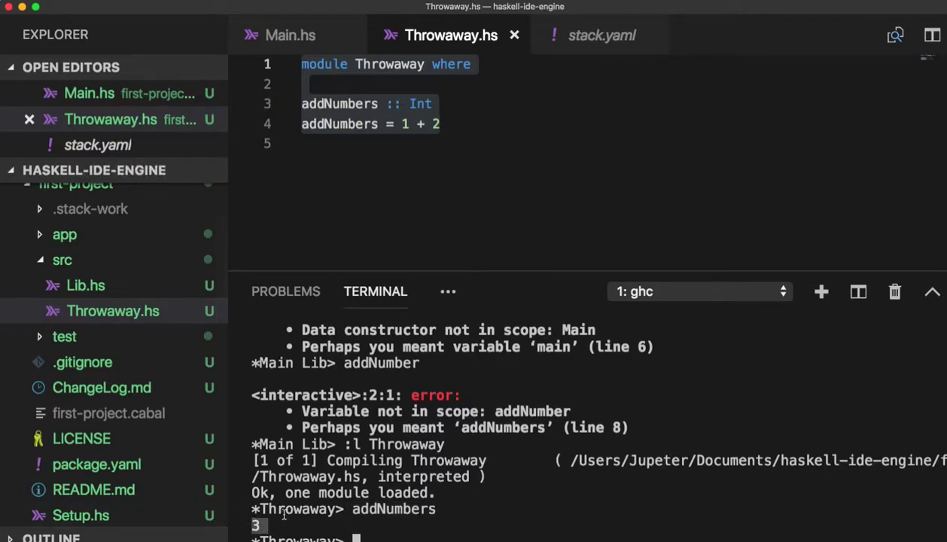
pyautogui.moveTo(253, 362); pyautogui.dragTo(422, 363)
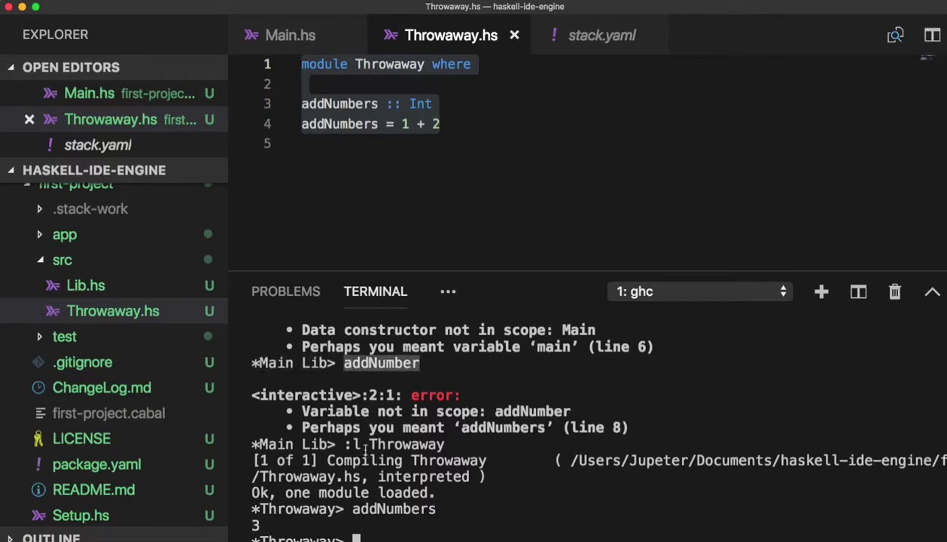
pyautogui.moveTo(344, 444); pyautogui.dragTo(455, 445)
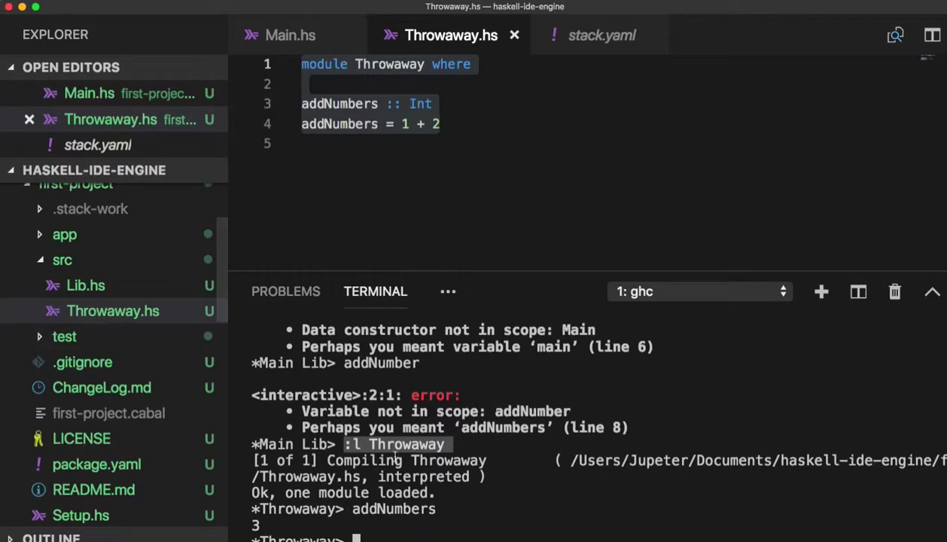
# Highlight addNumbers on line 4 of Throwaway.hs, and the matching addNumbers call and its output in the terminal
pyautogui.click(346, 503)
pyautogui.click(384, 128)
pyautogui.click(381, 125)
pyautogui.doubleClick(380, 125)
pyautogui.moveTo(347, 503); pyautogui.dragTo(431, 503)
pyautogui.moveTo(267, 525); pyautogui.dragTo(259, 528)
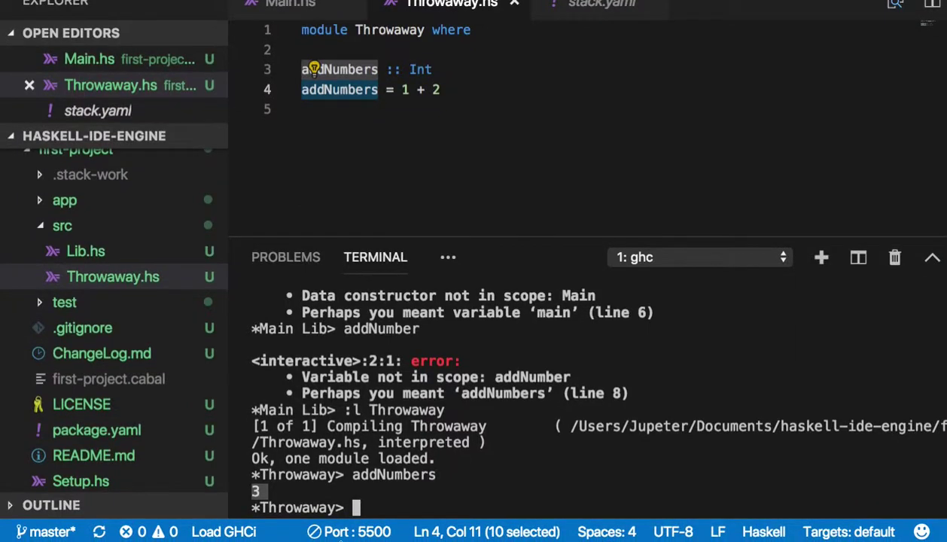
# Enlarge the editor area by shrinking the terminal, and show the type information for Int on line 3 of Throwaway.hs
pyautogui.moveTo(398, 235); pyautogui.dragTo(399, 314)
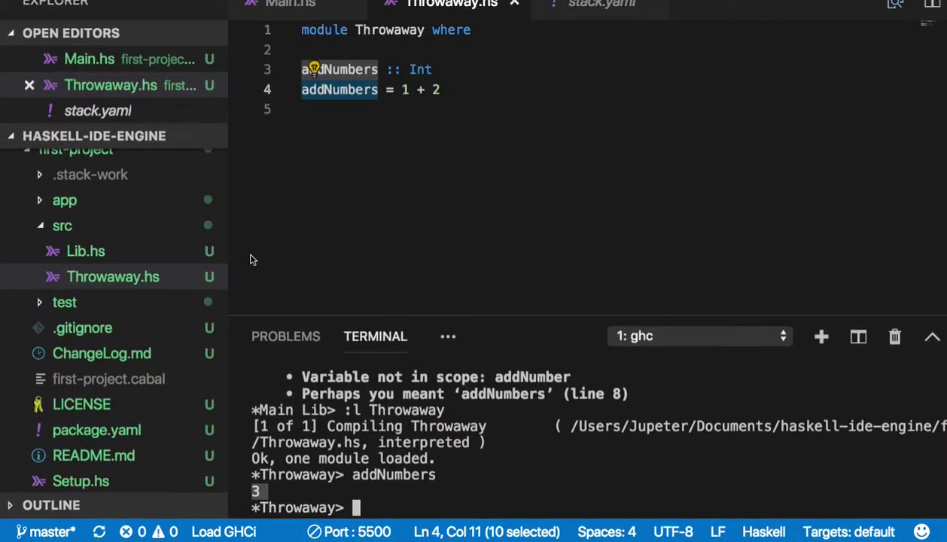
pyautogui.scroll(3, 203, 252)
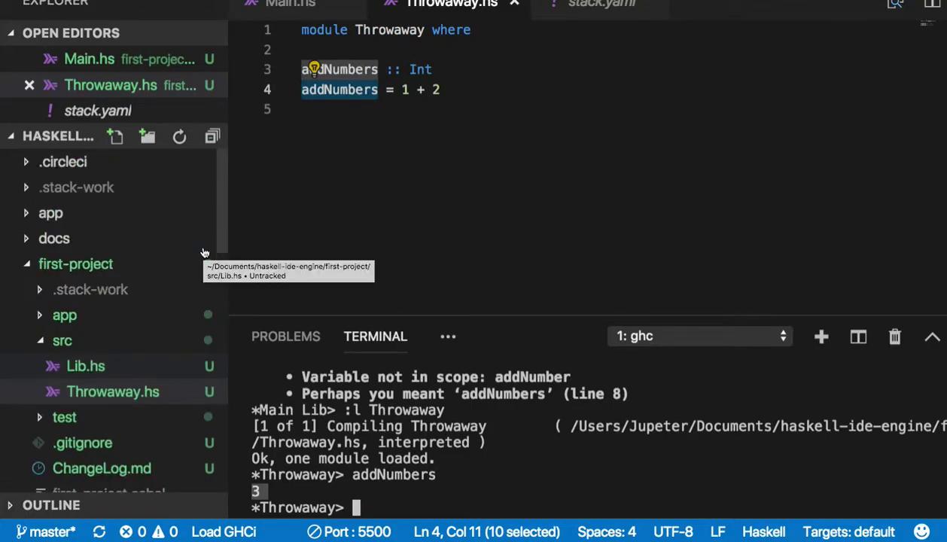
pyautogui.click(484, 139)
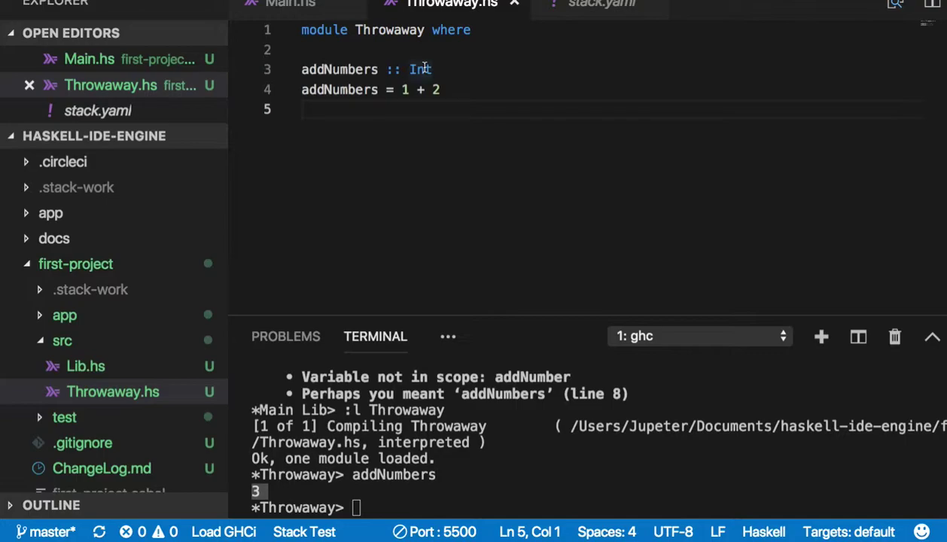
pyautogui.moveTo(425, 69)
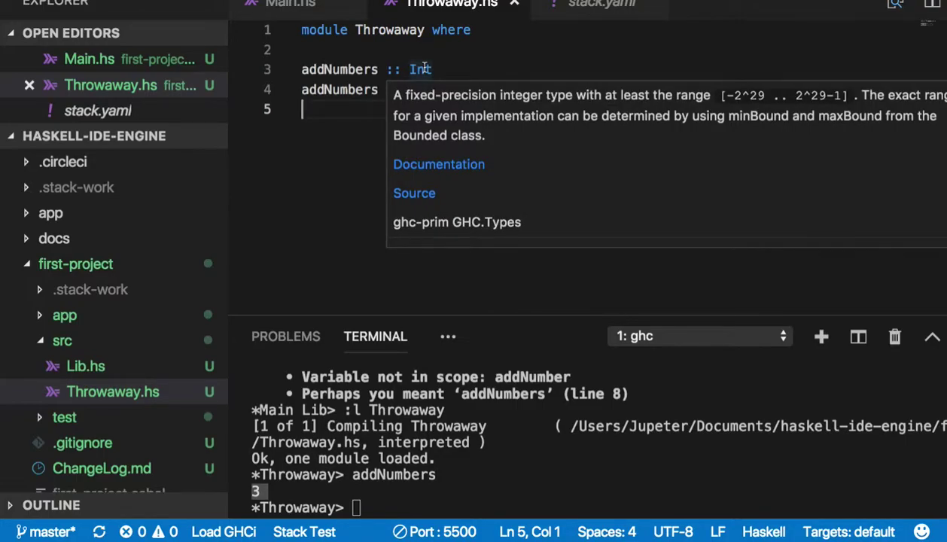